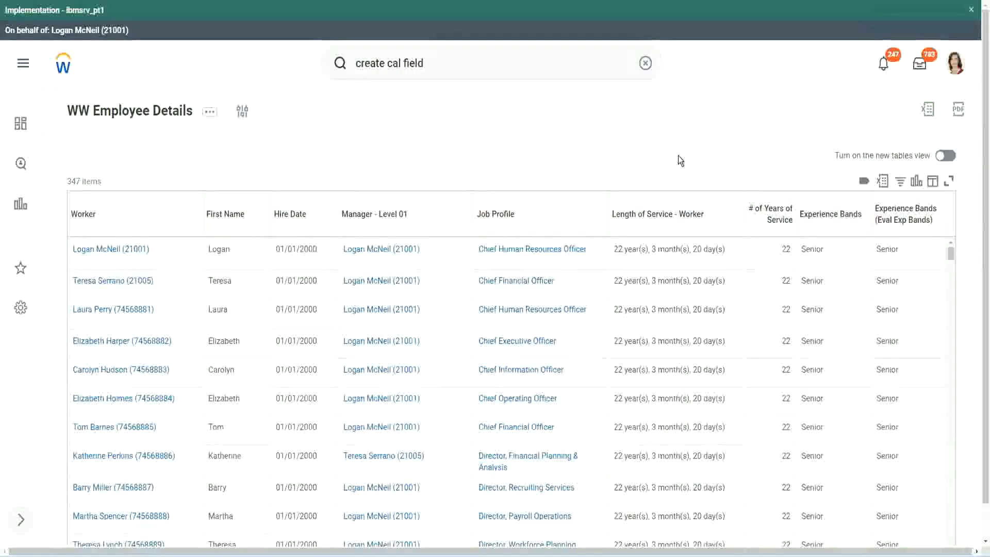
pyautogui.click(858, 243)
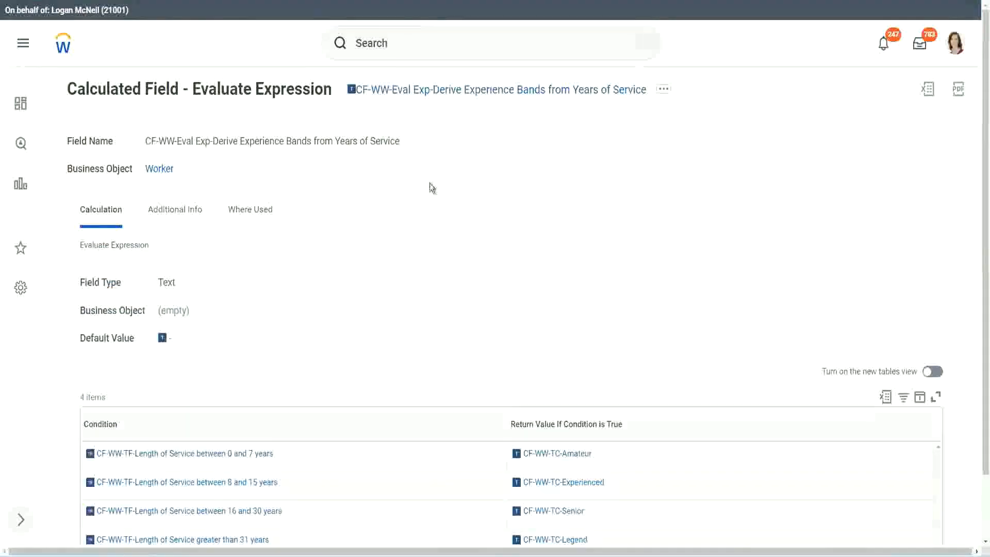
pyautogui.rightClick(431, 95)
pyautogui.click(466, 155)
# - Search for "create calc field" and open the Create Calculated Field task
pyautogui.click(394, 52)
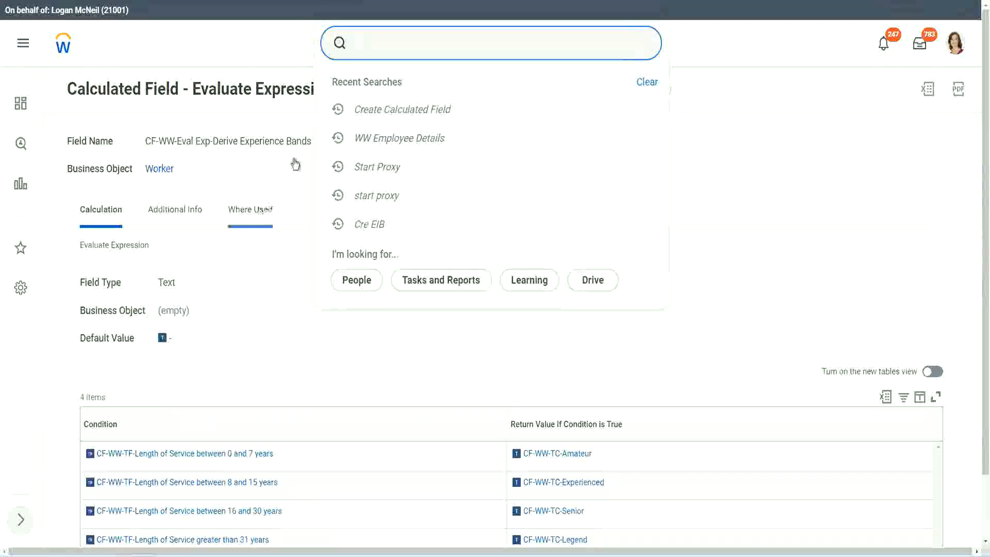
pyautogui.click(638, 100)
pyautogui.click(392, 39)
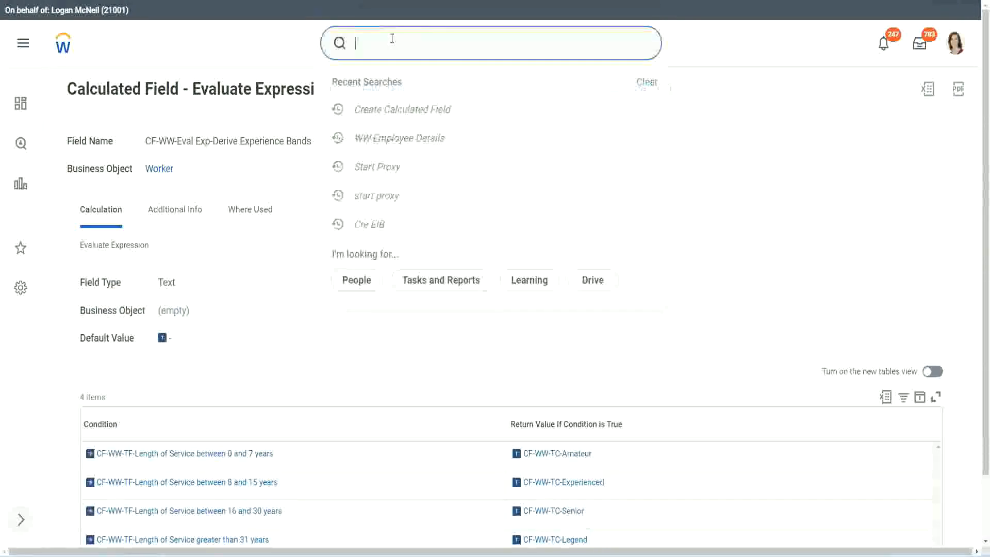
pyautogui.write('create calc')
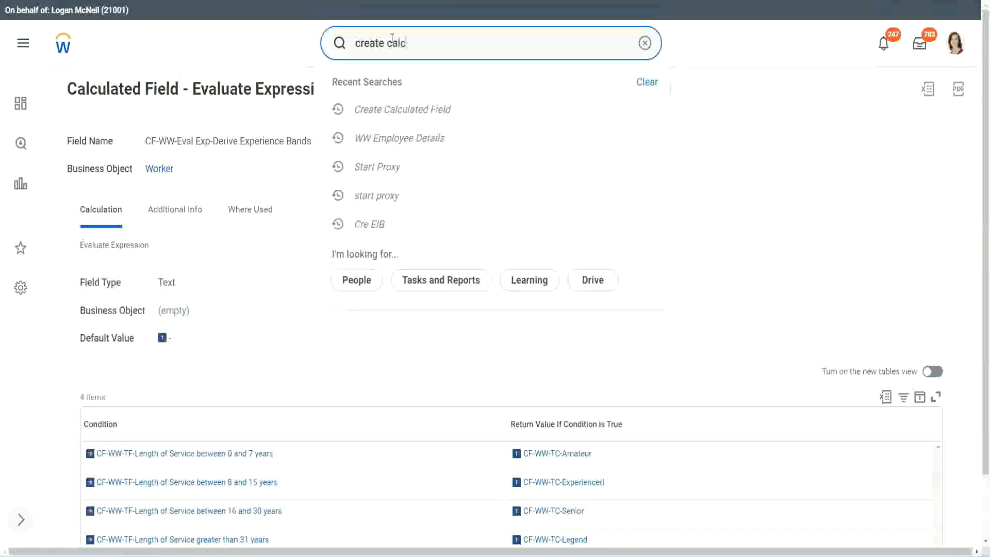
pyautogui.write(' field')
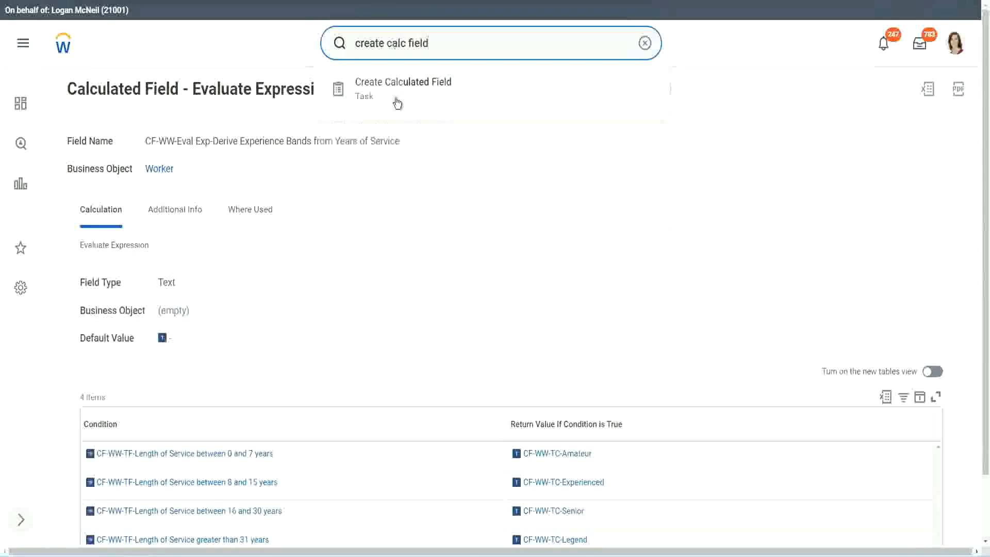
pyautogui.click(411, 95)
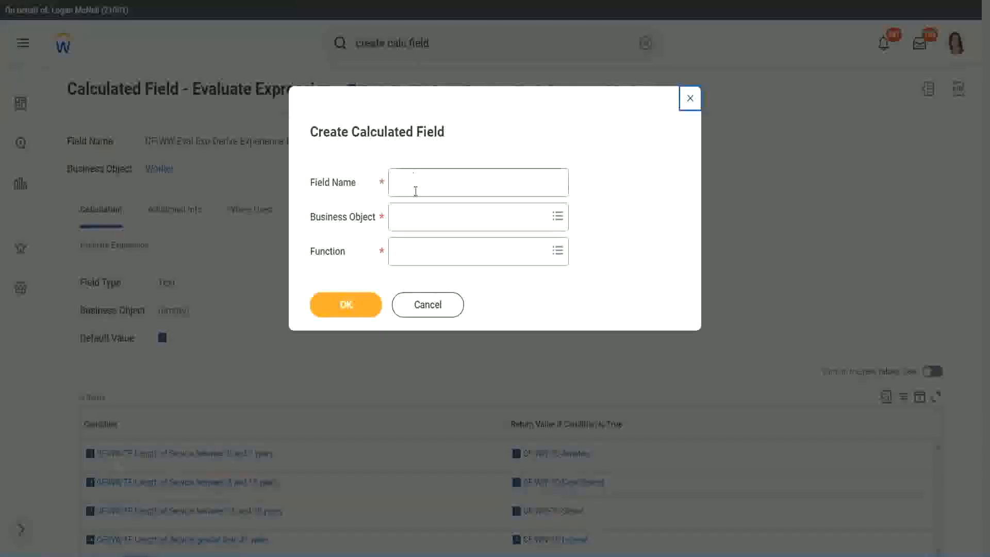
# - Name the new calculated field "CF-WW-LRB-Identify Experience Bands from years of Service"
pyautogui.click(416, 184)
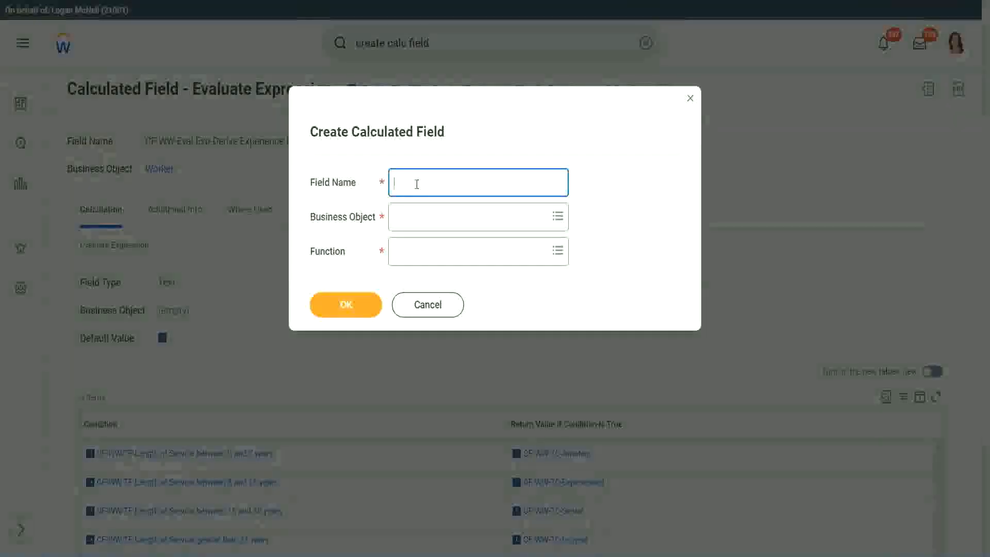
pyautogui.write('CF')
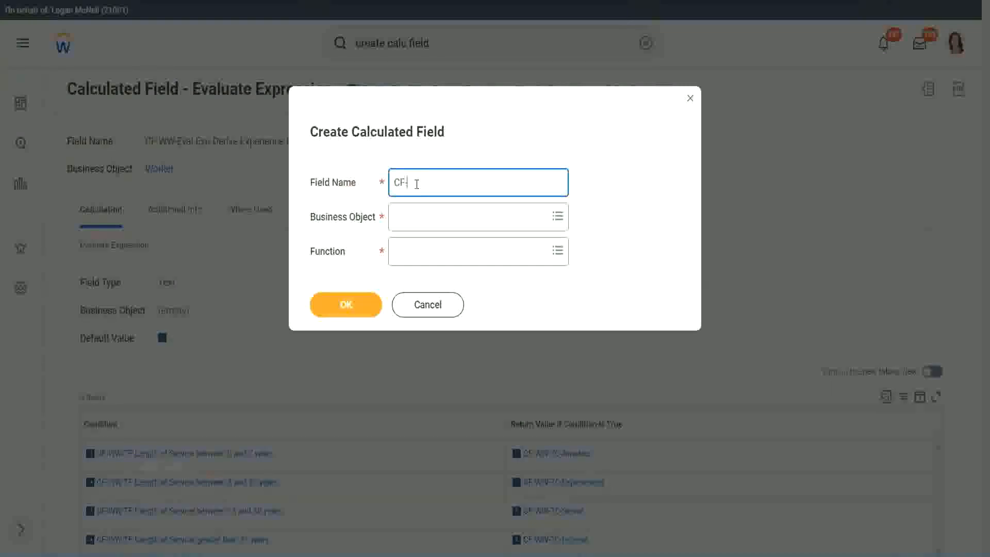
pyautogui.write('-WW')
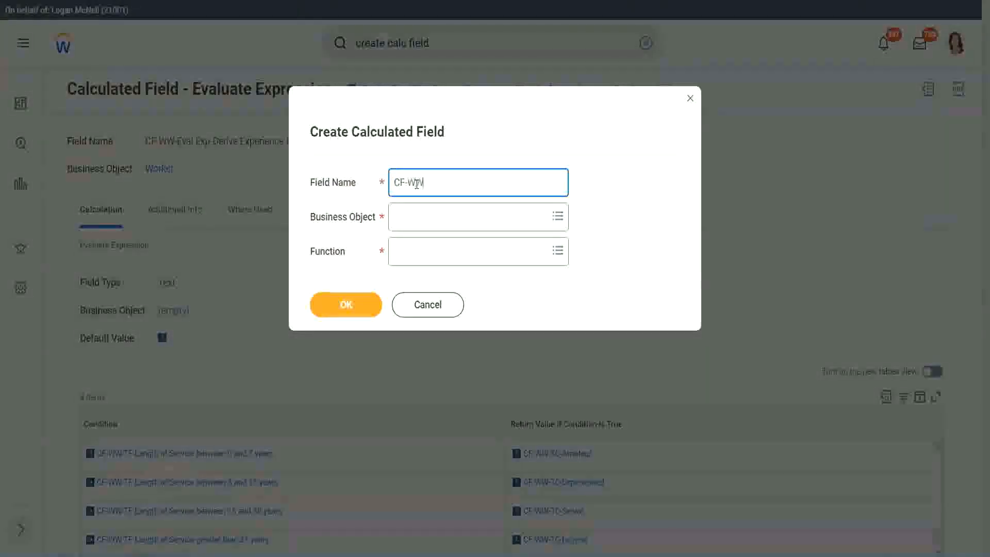
pyautogui.write('-LRB')
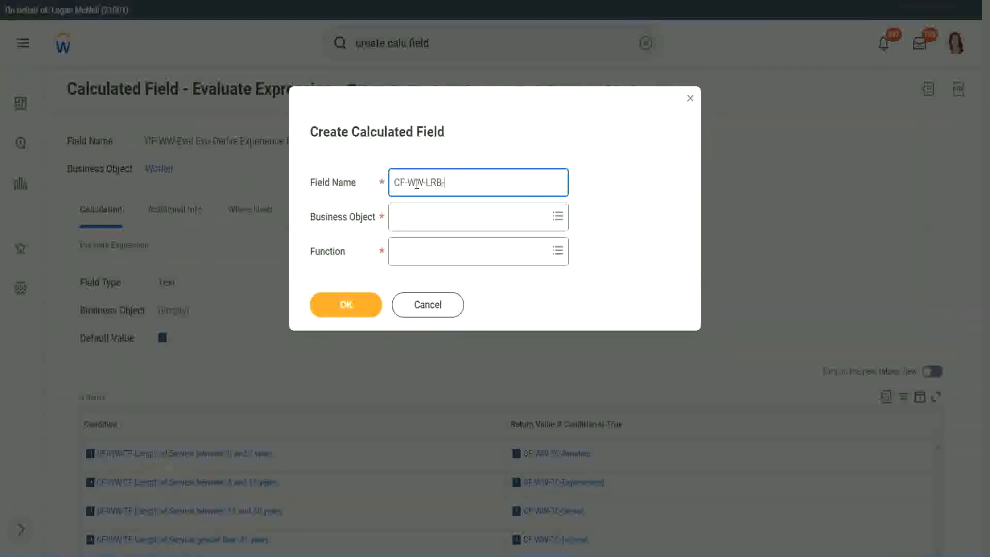
pyautogui.write('-')
pyautogui.write('Identify Exe')
pyautogui.press('BackSpace')
pyautogui.write('periende')
pyautogui.press('BackSpace')
pyautogui.press('BackSpace')
pyautogui.write('ce Bands fro')
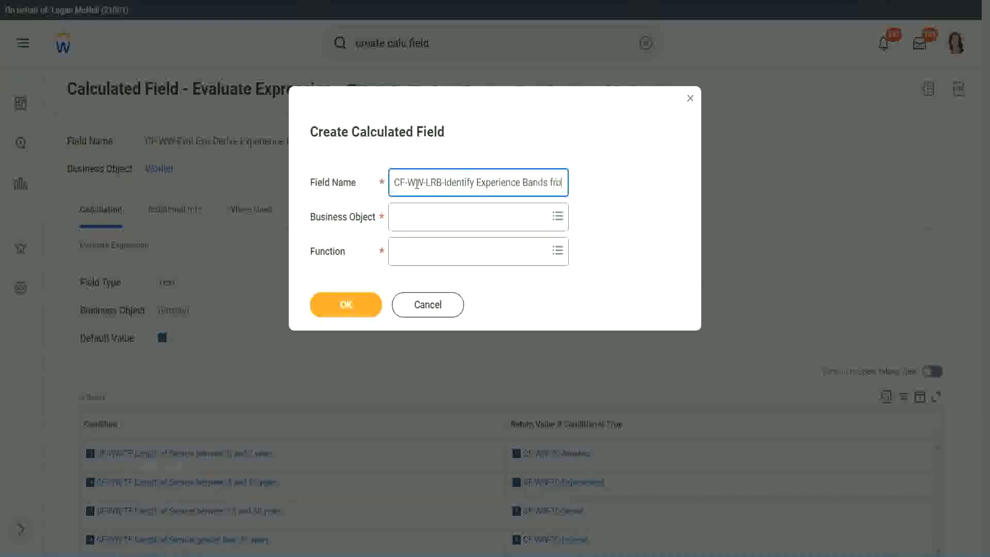
pyautogui.write('m years of Service')
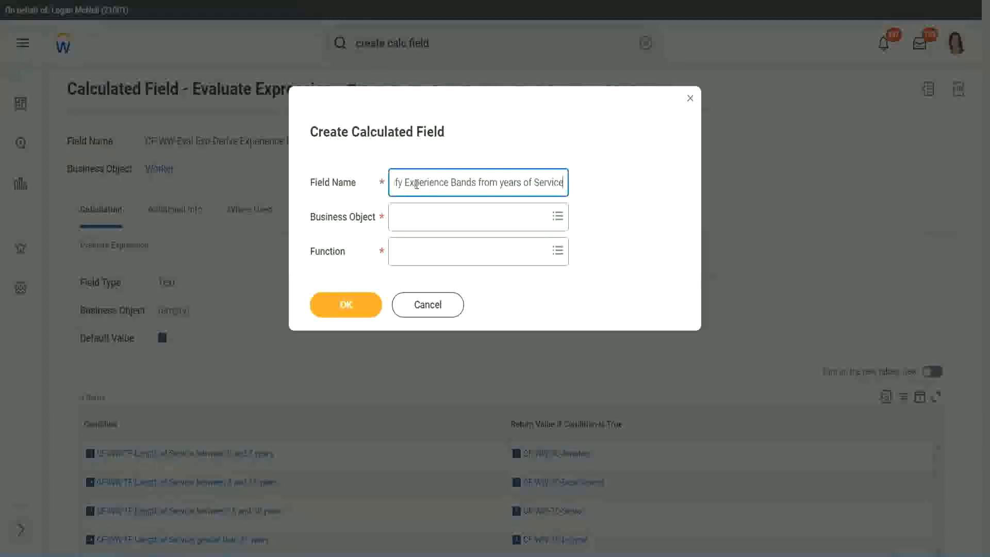
pyautogui.press('Tab')
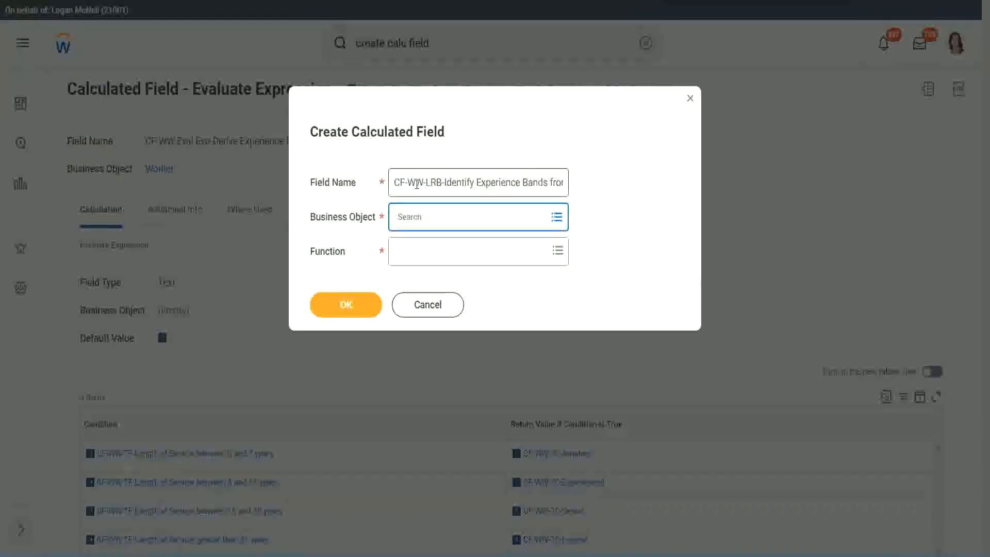
# - Set the business object to Worker and the function to Lookup Range Band, and confirm the new calculated field
pyautogui.write('worker')
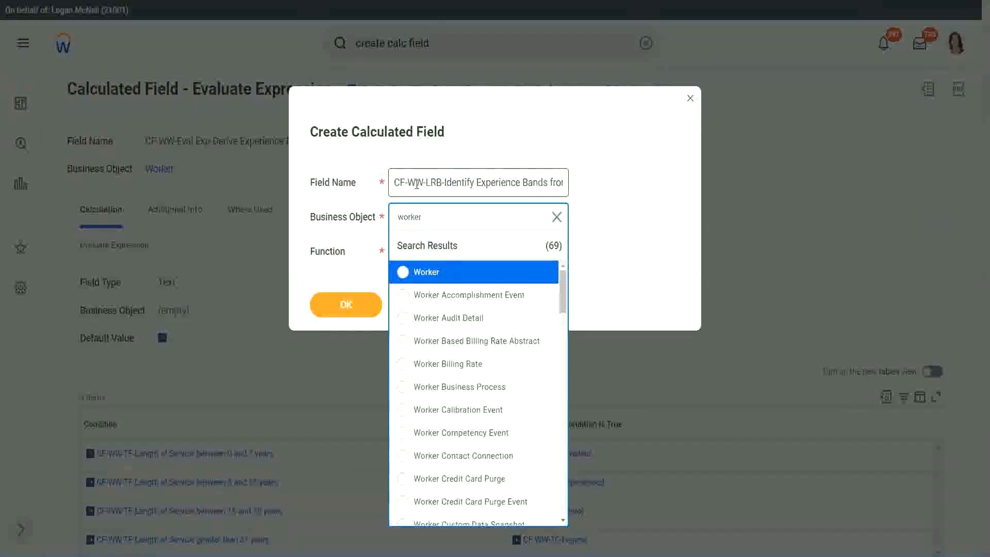
pyautogui.press('Return')
pyautogui.write('lrb')
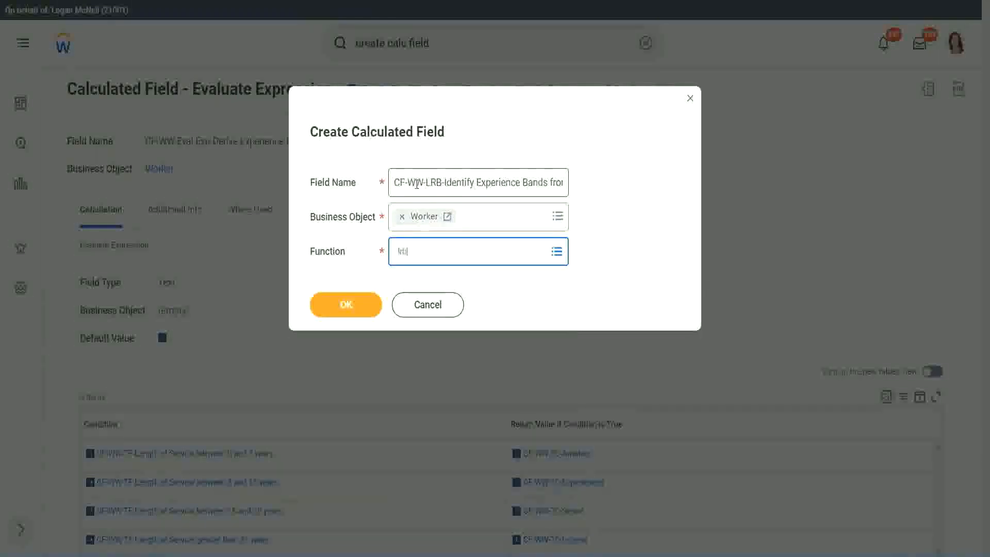
pyautogui.press('Return')
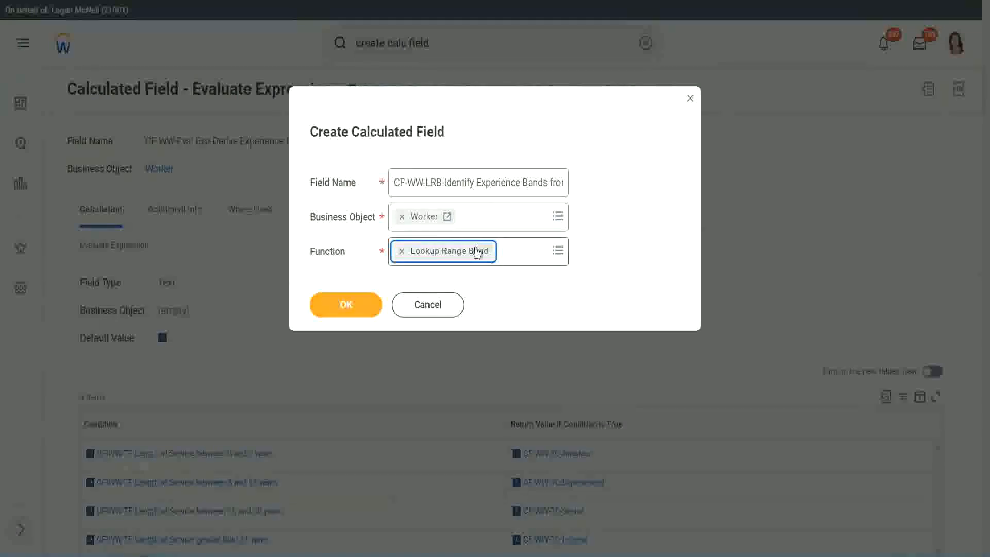
pyautogui.click(353, 305)
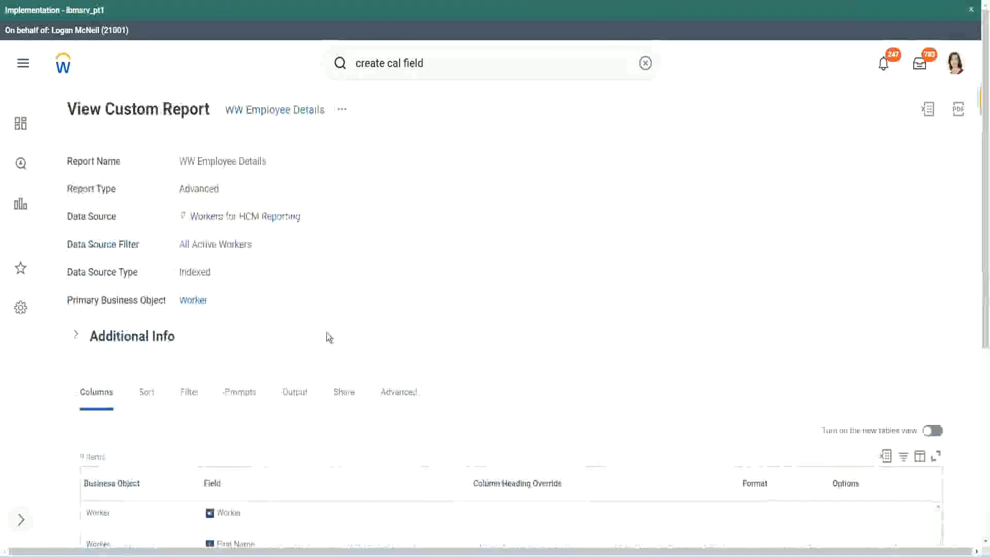
# - Copy the report's CF-WW-Convert Text To Number-Number of Years from Length of Service field name and use it as the Source Field
pyautogui.scroll(-5, 330, 336)
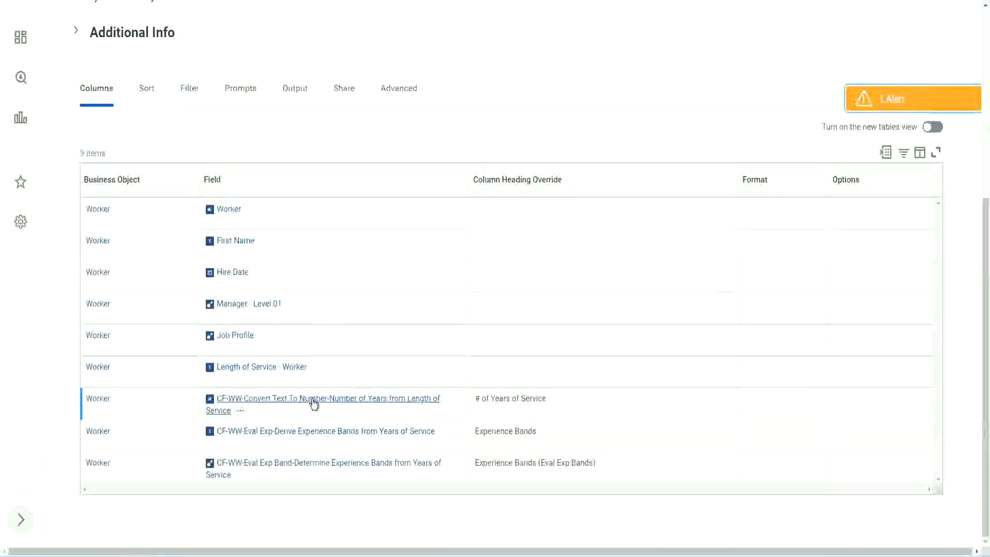
pyautogui.rightClick(312, 406)
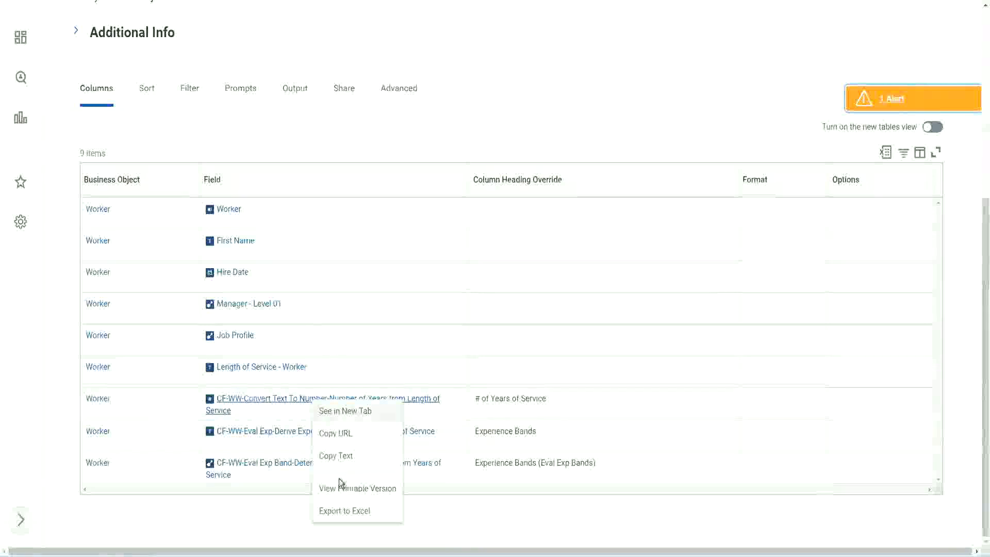
pyautogui.click(336, 456)
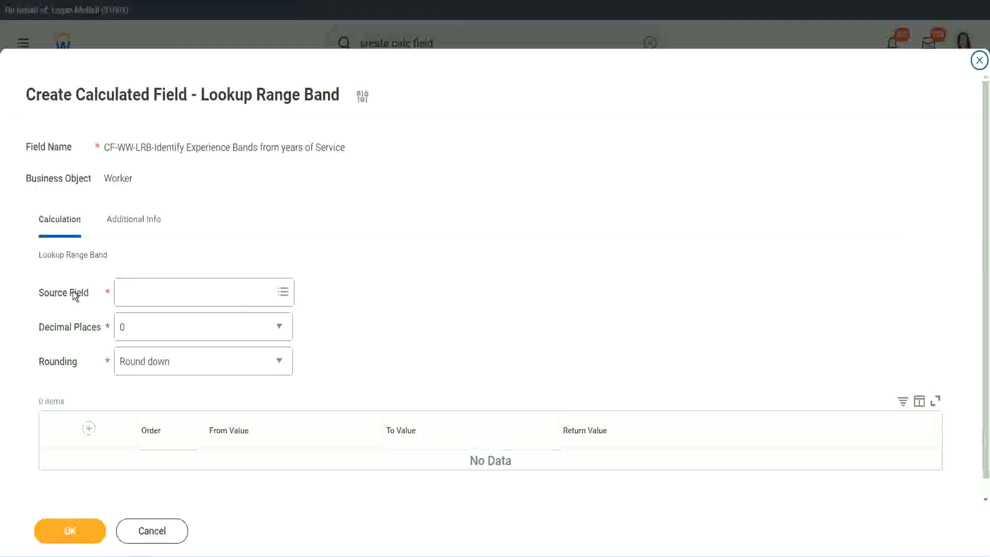
pyautogui.click(154, 292)
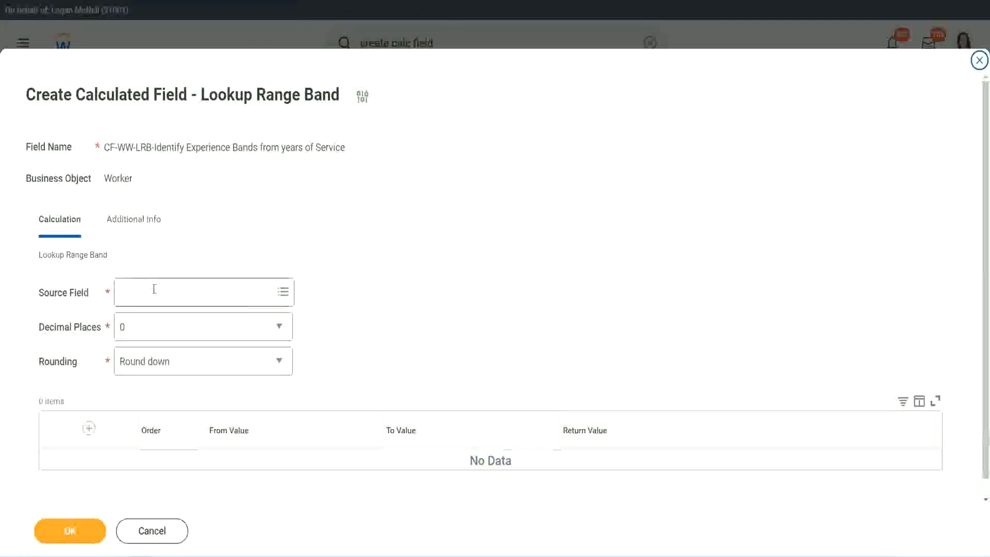
pyautogui.press('Return')
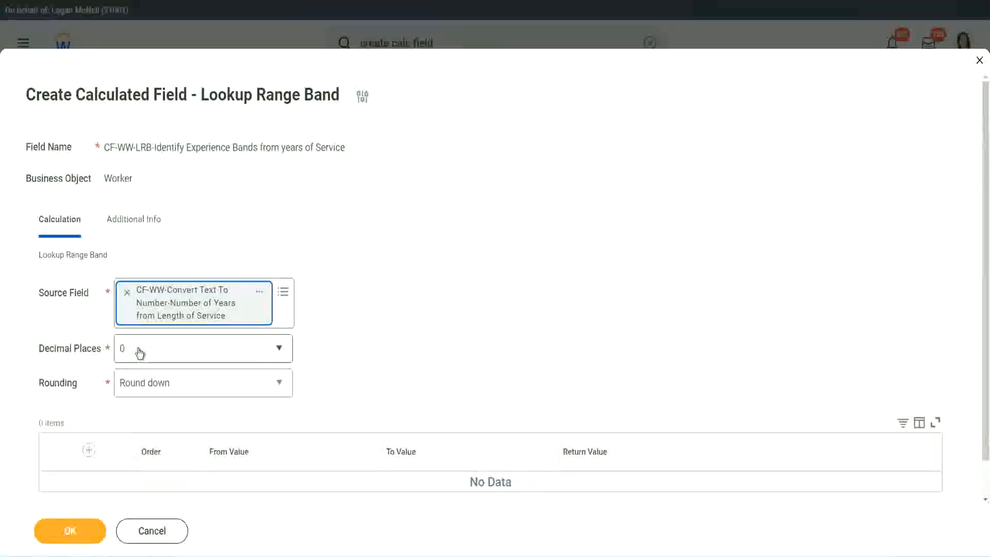
# - Review the decimal place options, keeping 0, and set the rounding to Round
pyautogui.click(193, 353)
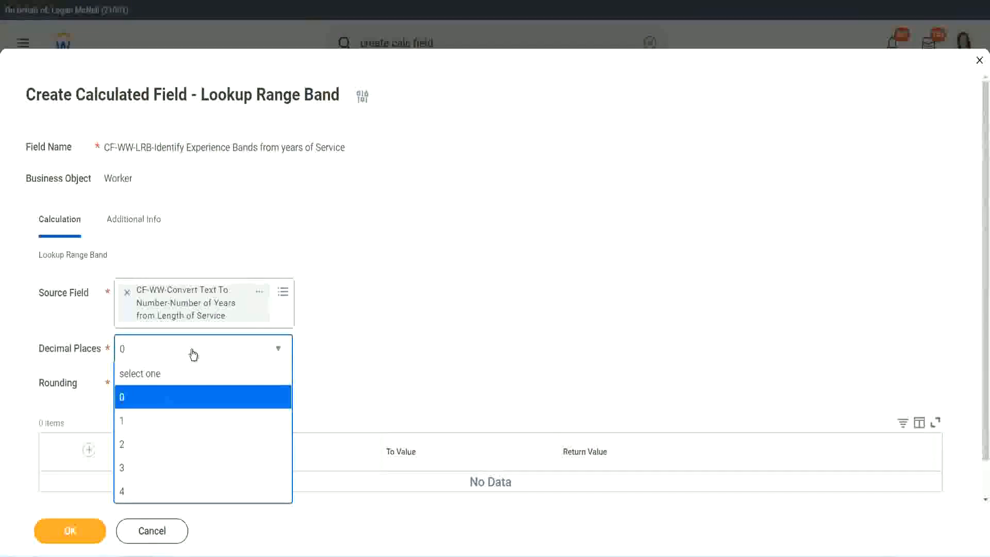
pyautogui.click(385, 338)
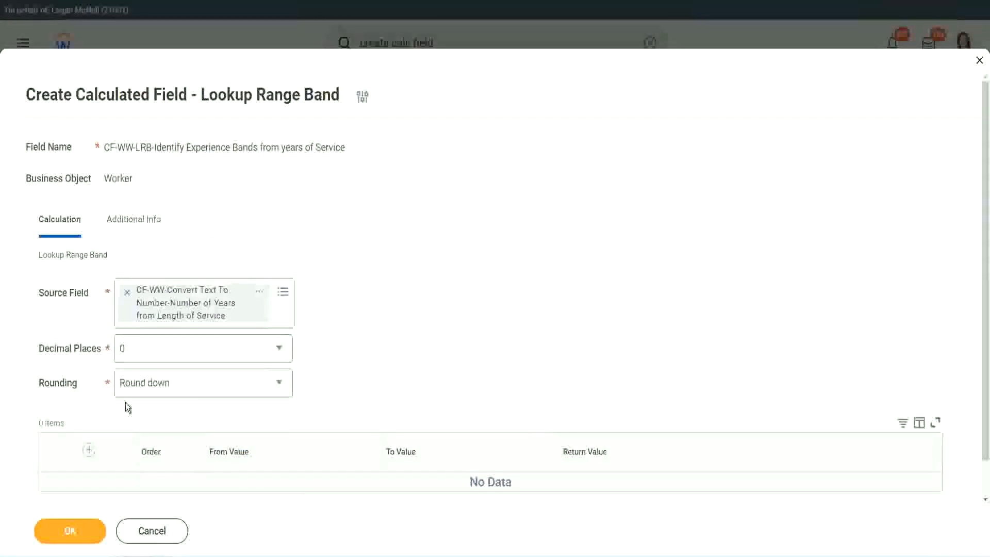
pyautogui.click(159, 387)
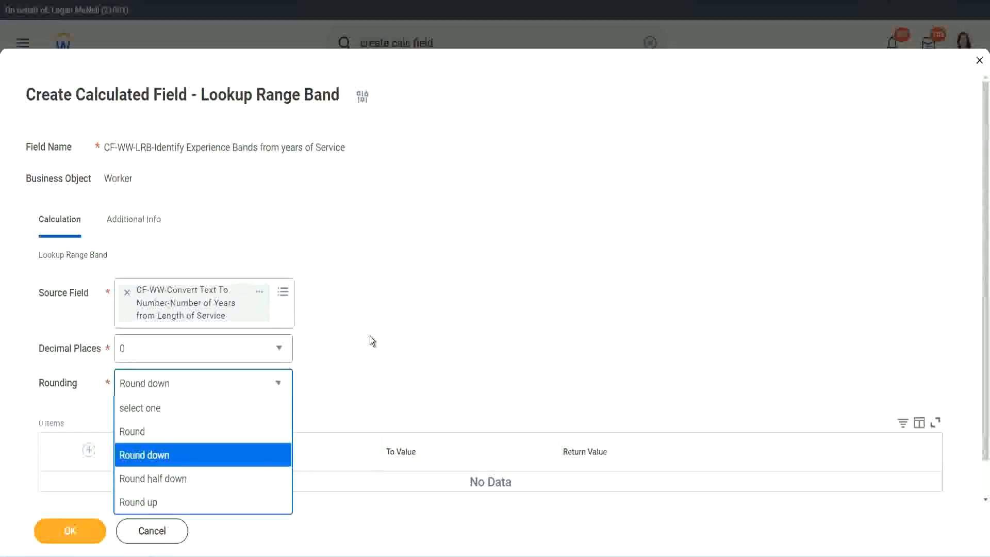
pyautogui.click(348, 379)
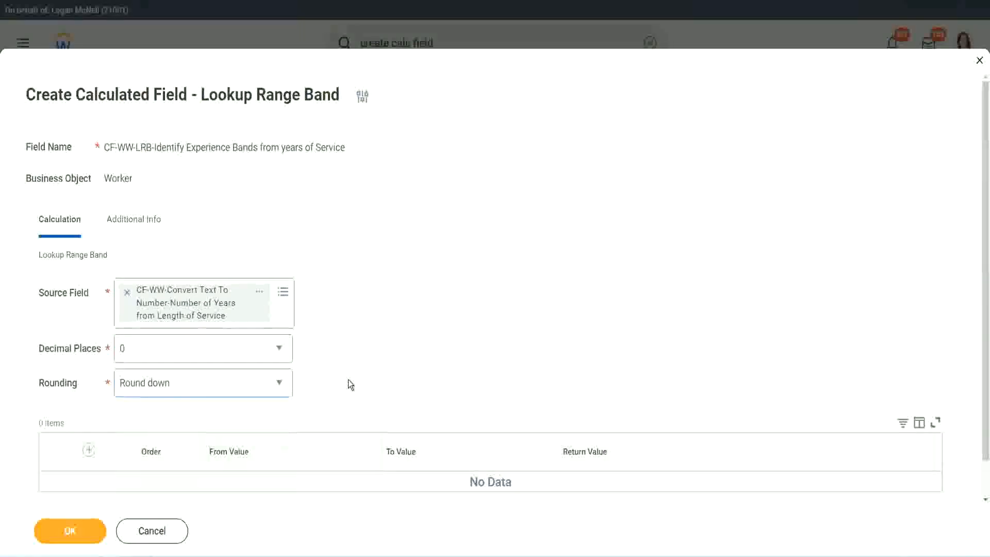
pyautogui.click(167, 381)
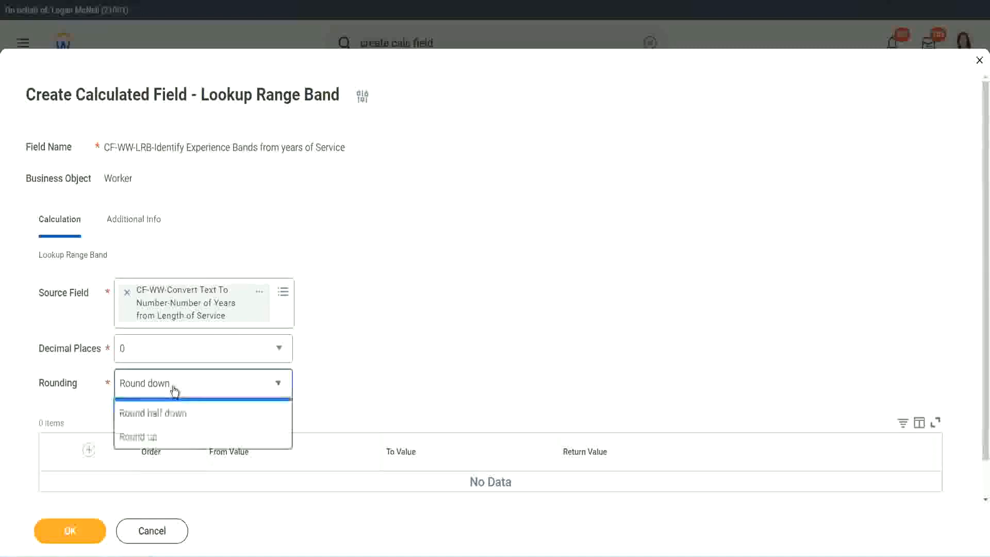
pyautogui.click(164, 433)
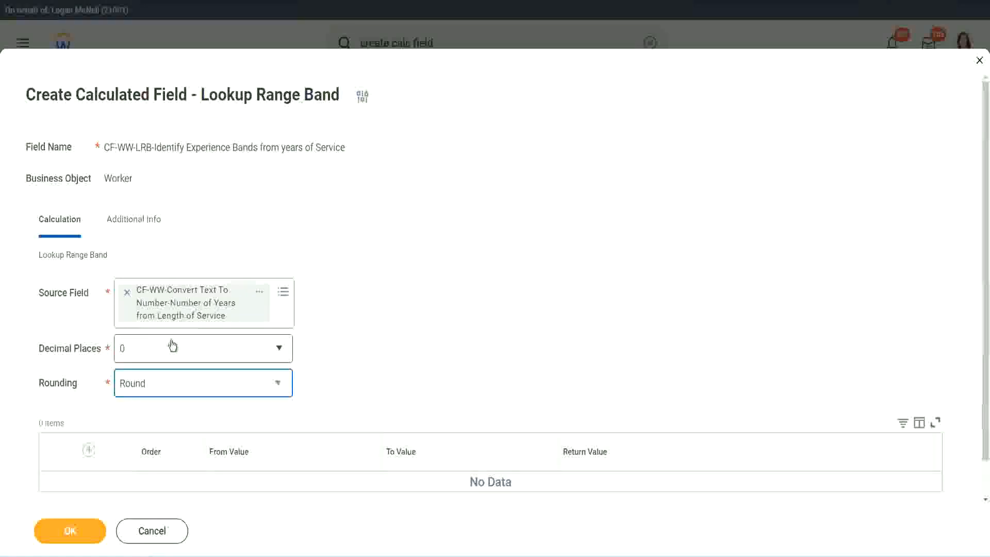
# - Add a range band row from 0 to 7 with the return value Amateur
pyautogui.click(90, 452)
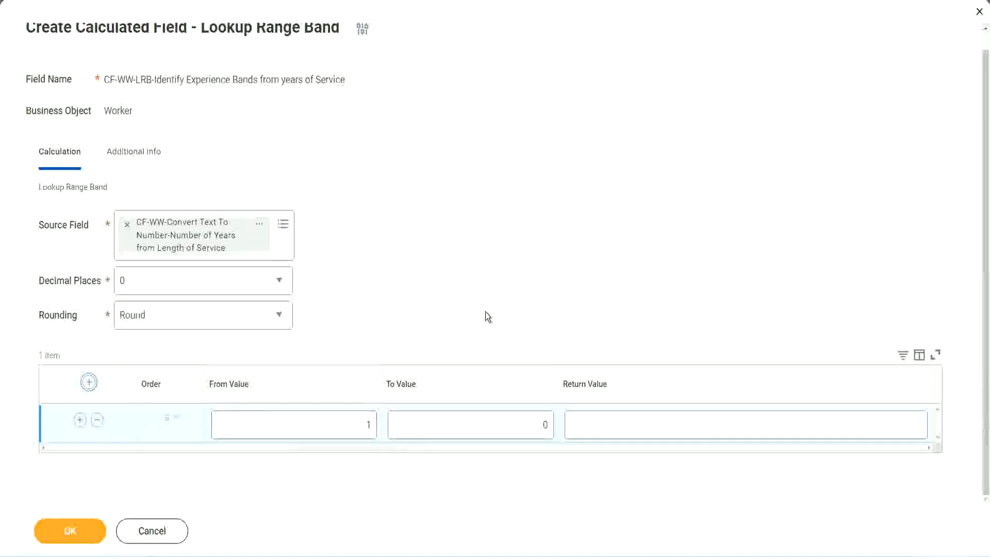
pyautogui.click(362, 428)
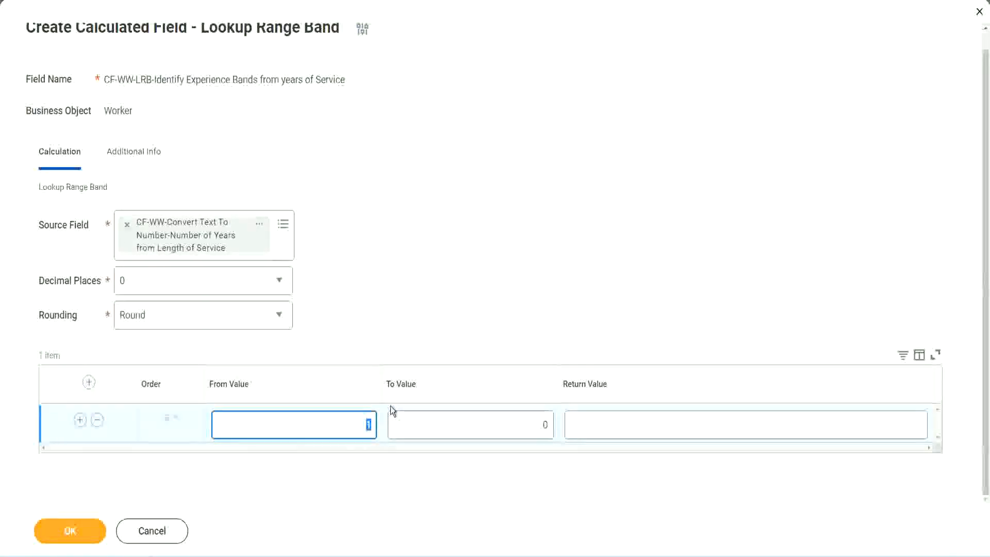
pyautogui.write('0')
pyautogui.press('Tab')
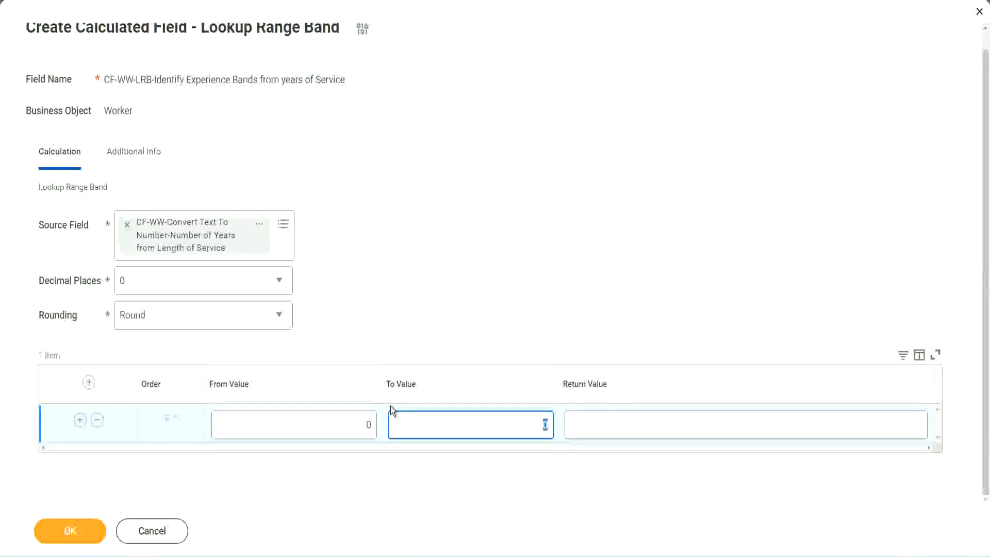
pyautogui.write('7')
pyautogui.press('Tab')
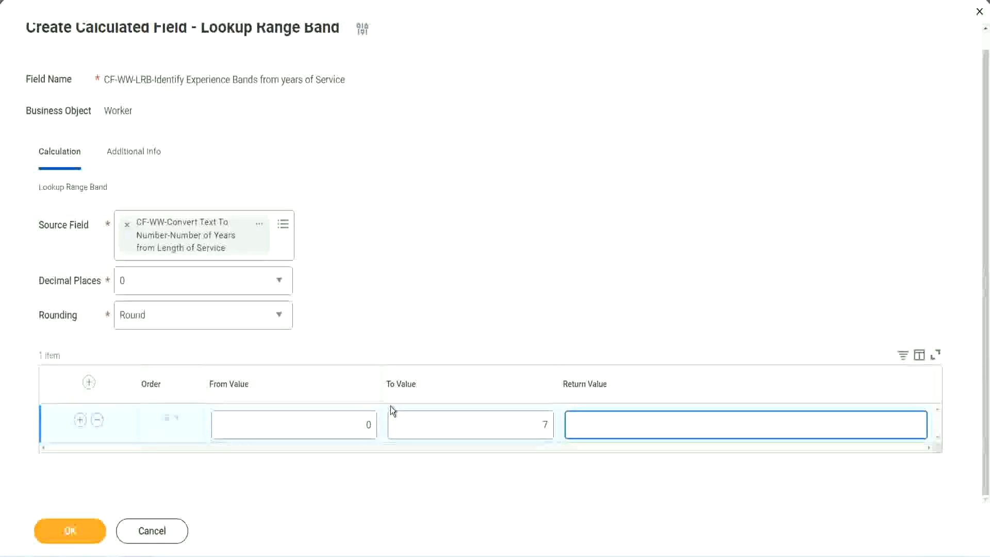
pyautogui.write('Amateur')
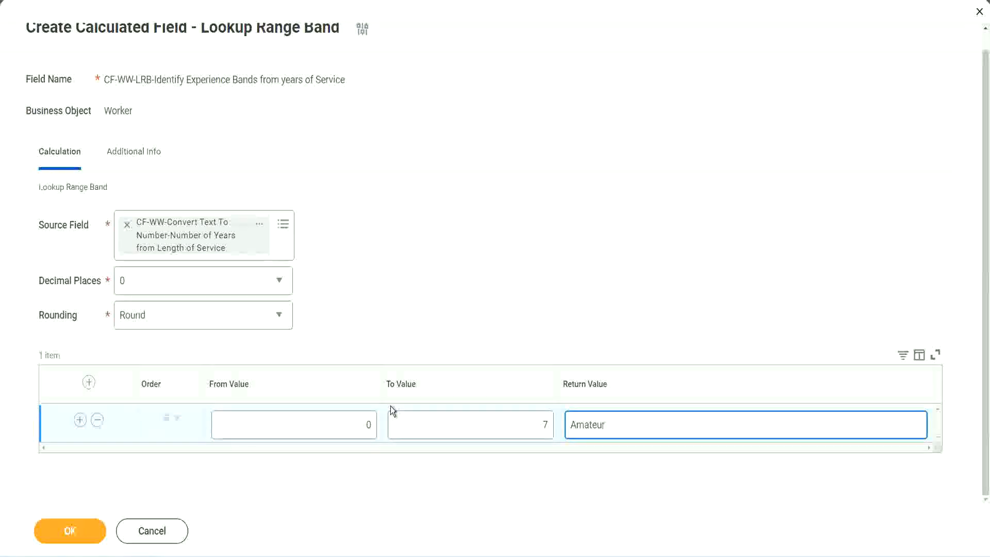
pyautogui.click(342, 432)
pyautogui.click(530, 416)
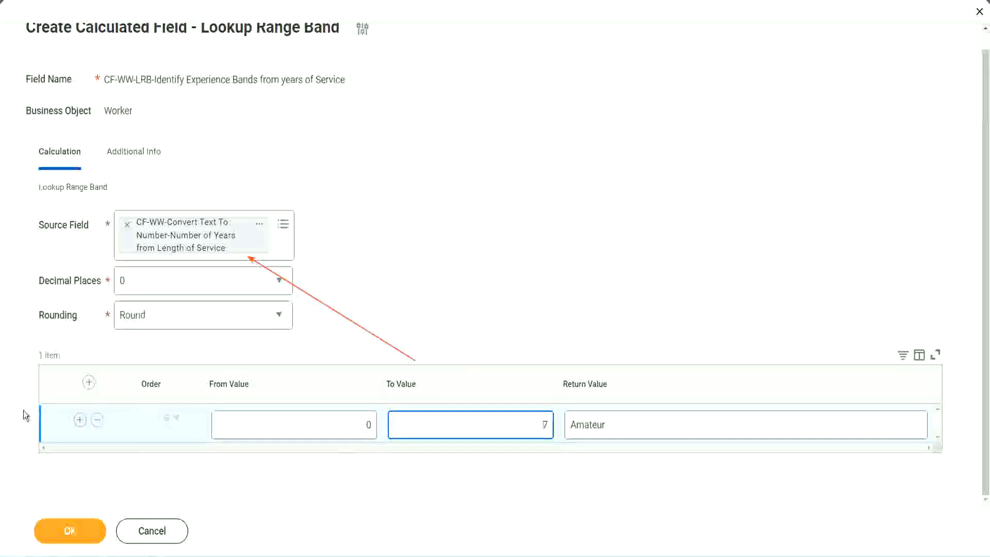
# - Add a second range band row from 8 to 15 with the return value Experienced
pyautogui.click(80, 420)
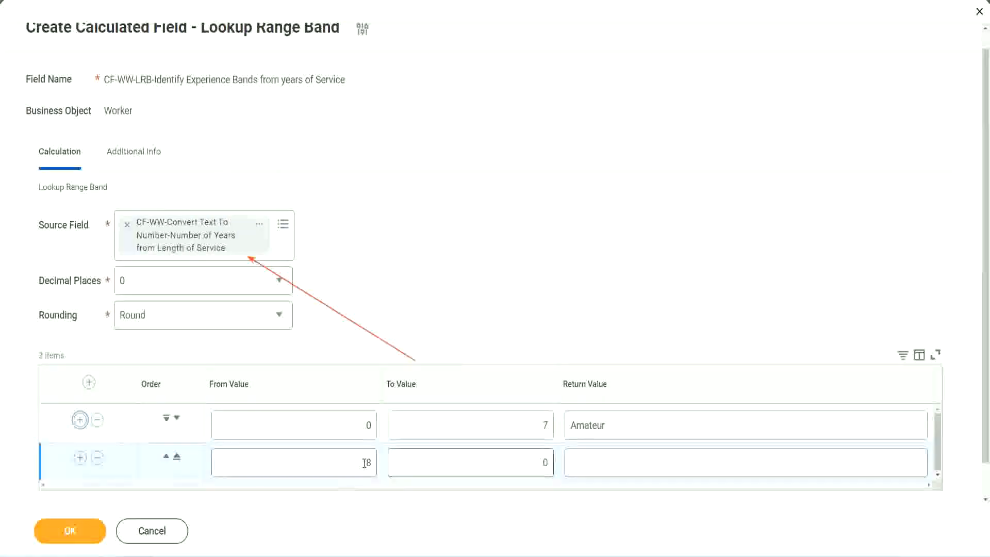
pyautogui.doubleClick(373, 463)
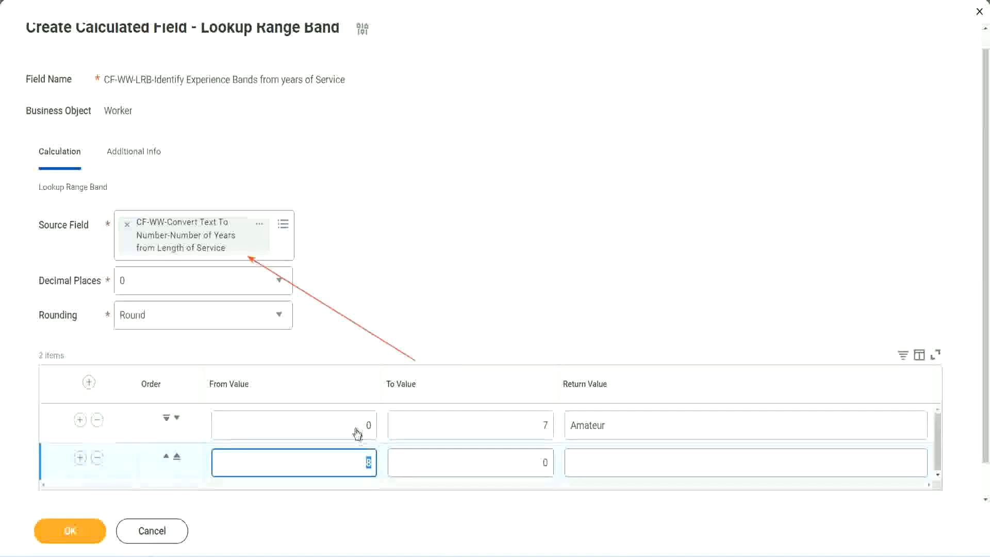
pyautogui.click(539, 428)
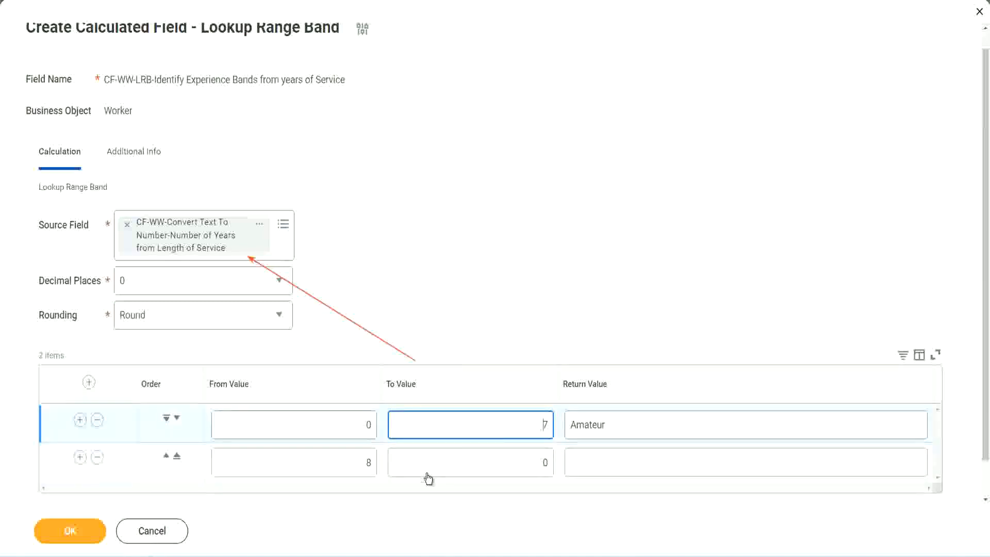
pyautogui.doubleClick(350, 463)
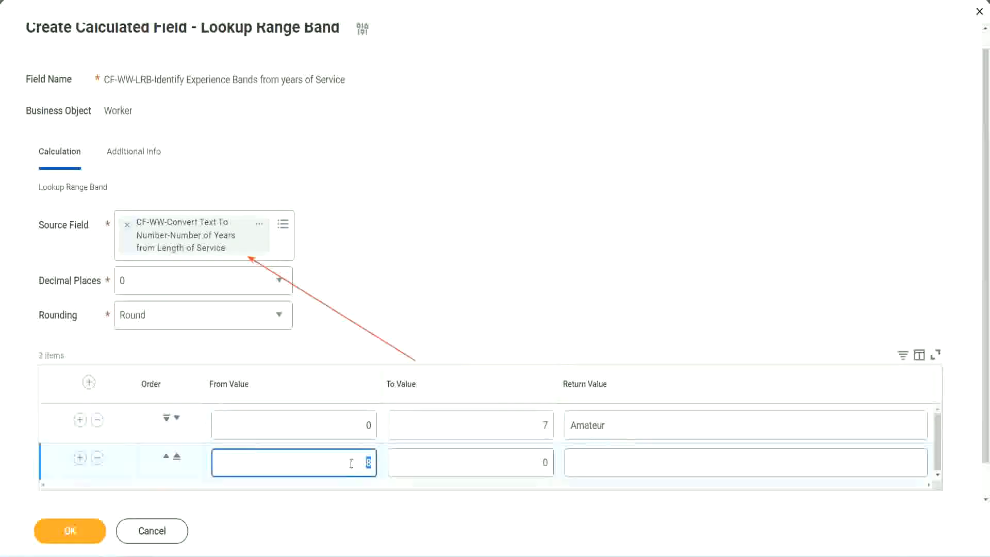
pyautogui.click(537, 462)
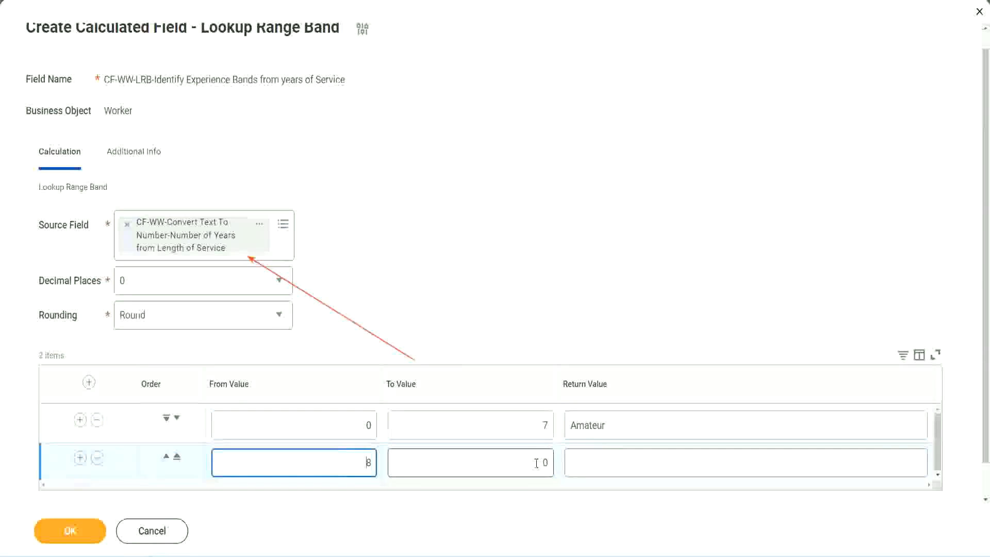
pyautogui.click(537, 462)
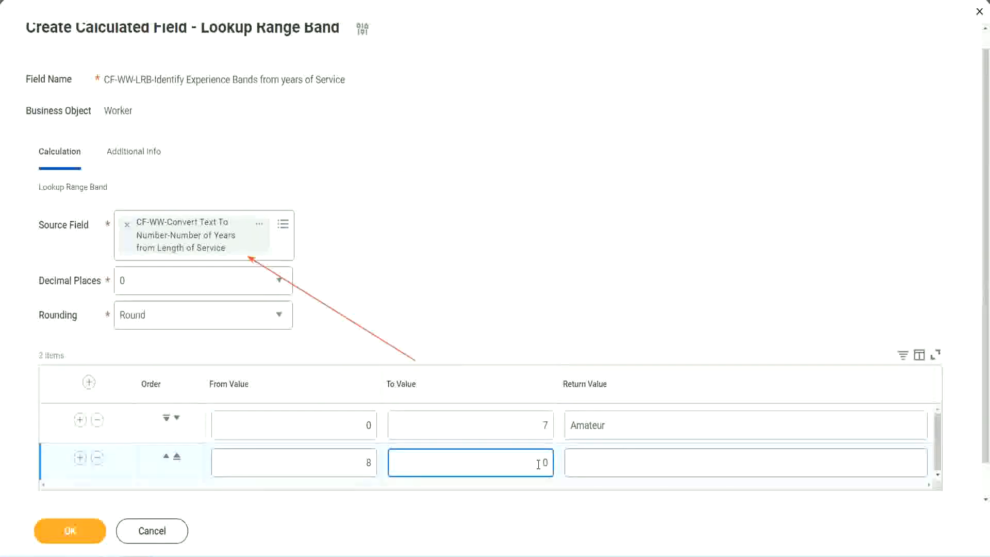
pyautogui.press('BackSpace')
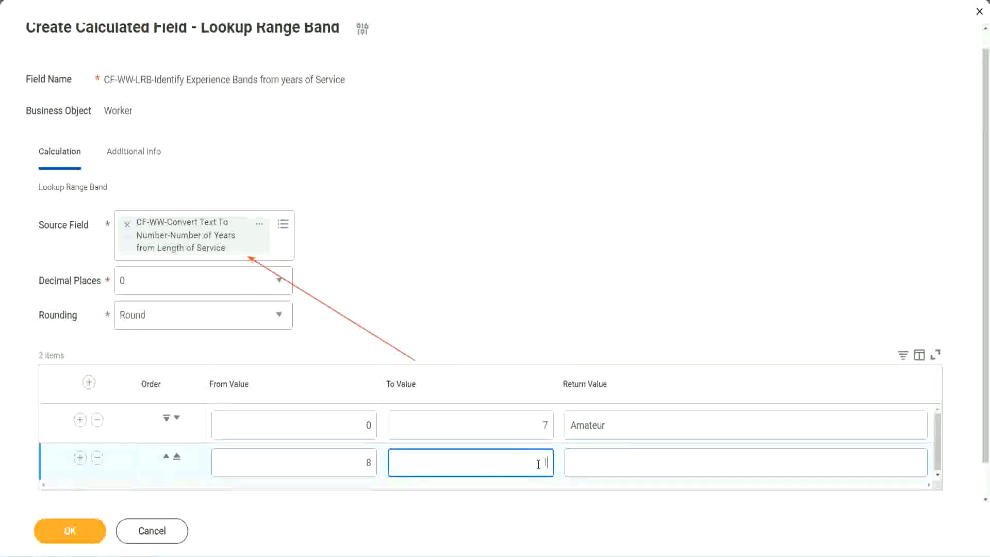
pyautogui.write('15')
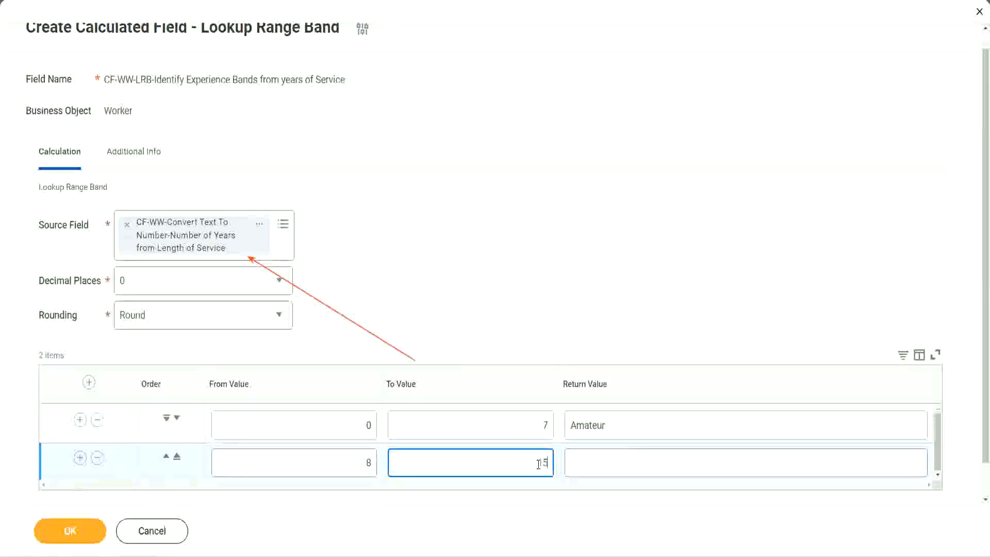
pyautogui.click(611, 460)
pyautogui.write('Ex')
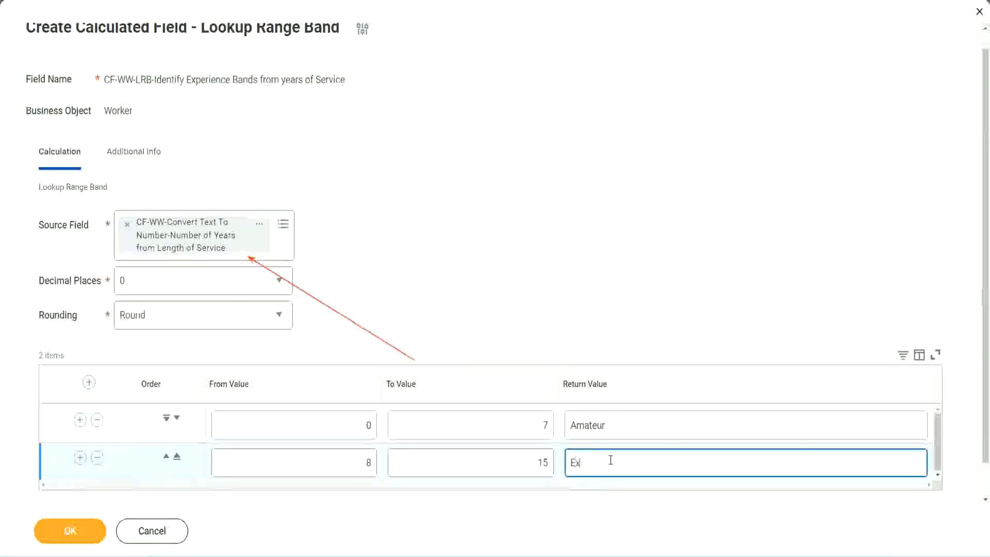
pyautogui.write('perienced')
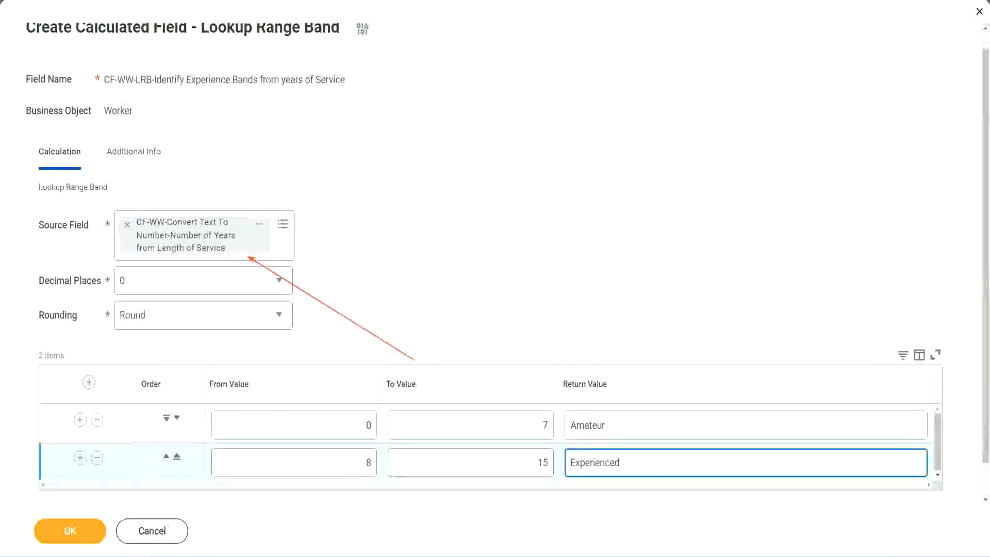
# - Add a third range band row from 16 to 30 with the return value Senior
pyautogui.click(80, 458)
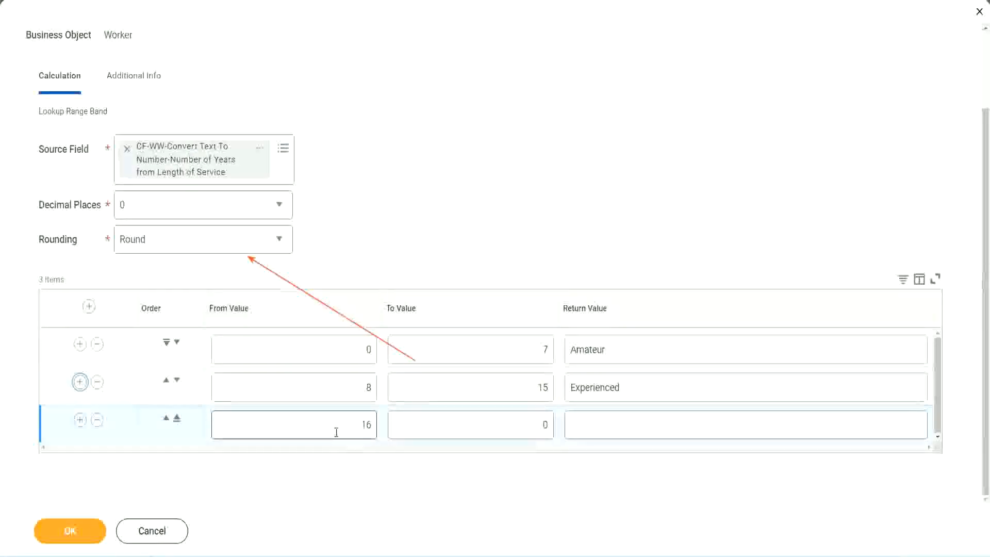
pyautogui.click(496, 425)
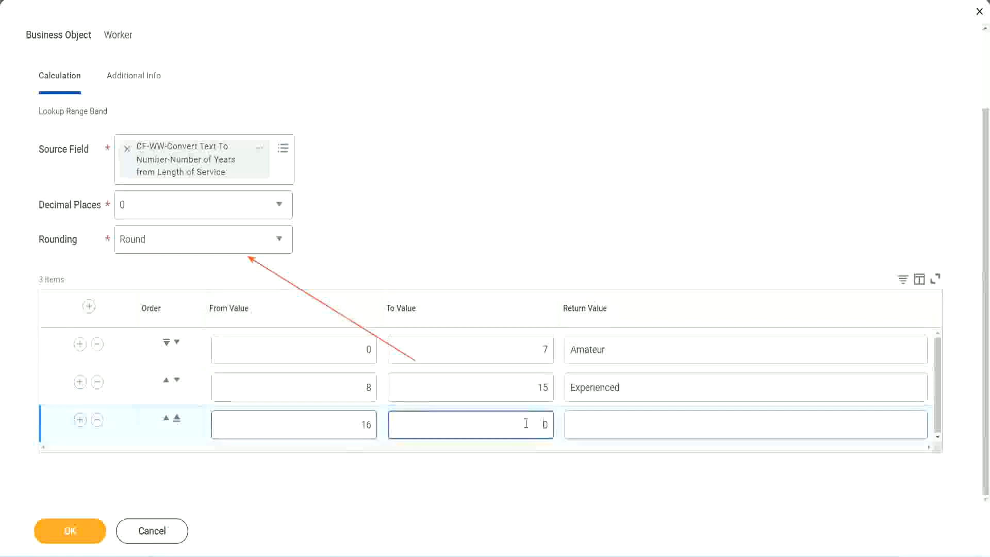
pyautogui.write('3')
pyautogui.press('Tab')
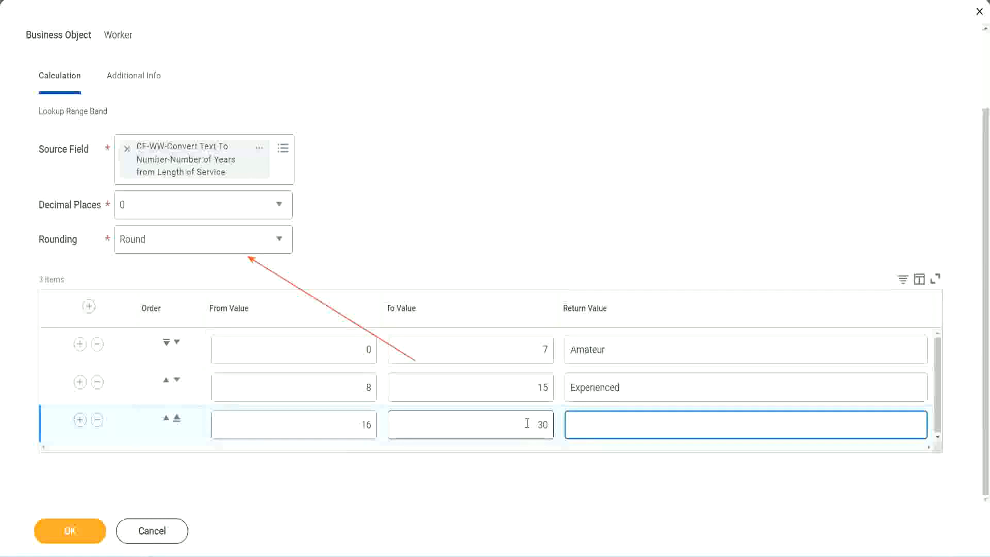
pyautogui.write('Senior')
# - Add a fourth range band row from 31 to 1000 with the return value Legend
pyautogui.click(80, 419)
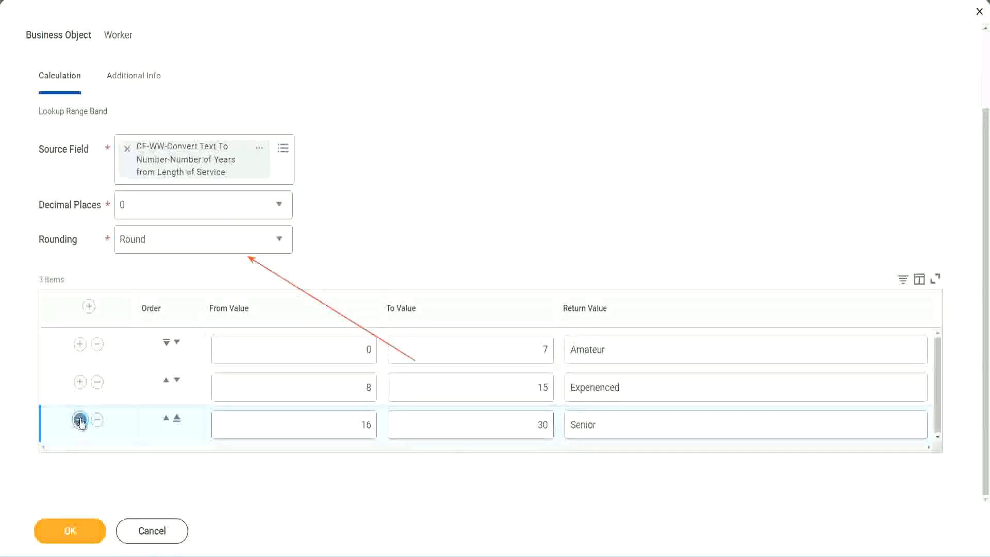
pyautogui.click(330, 418)
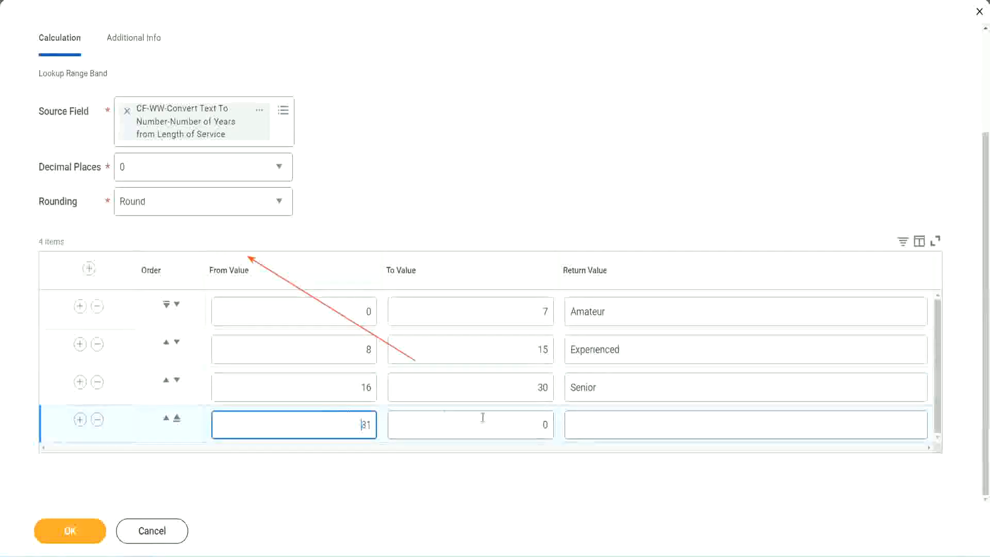
pyautogui.click(533, 425)
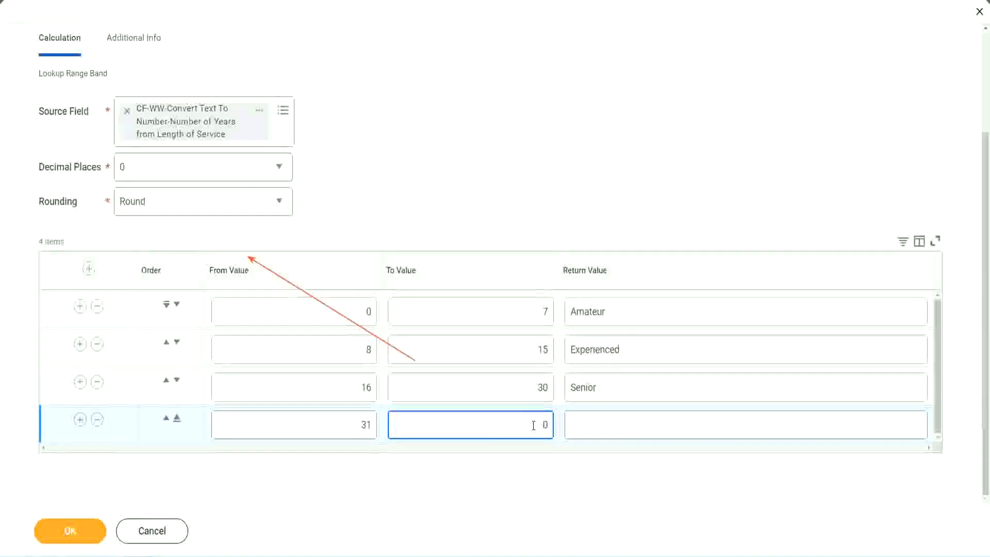
pyautogui.write('1000')
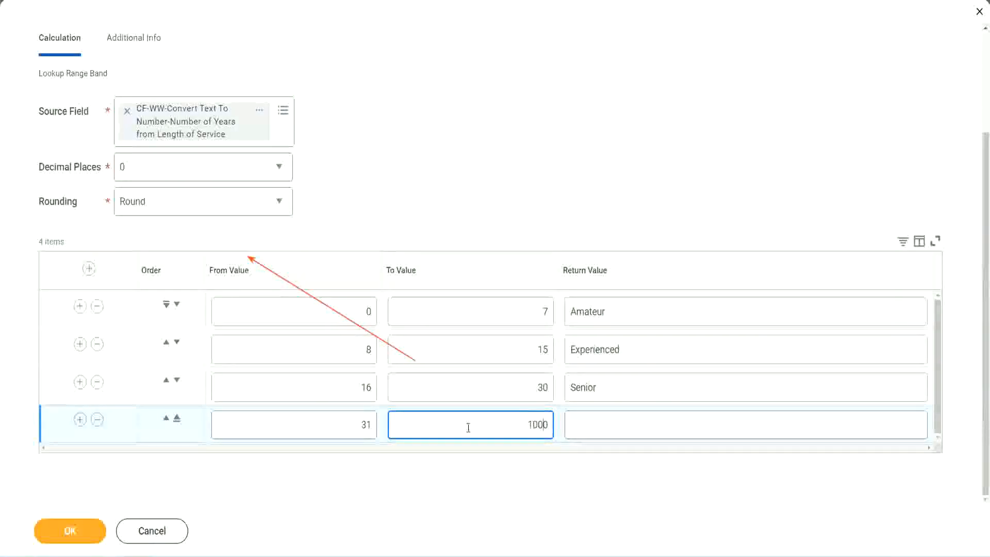
pyautogui.moveTo(515, 419); pyautogui.dragTo(573, 420)
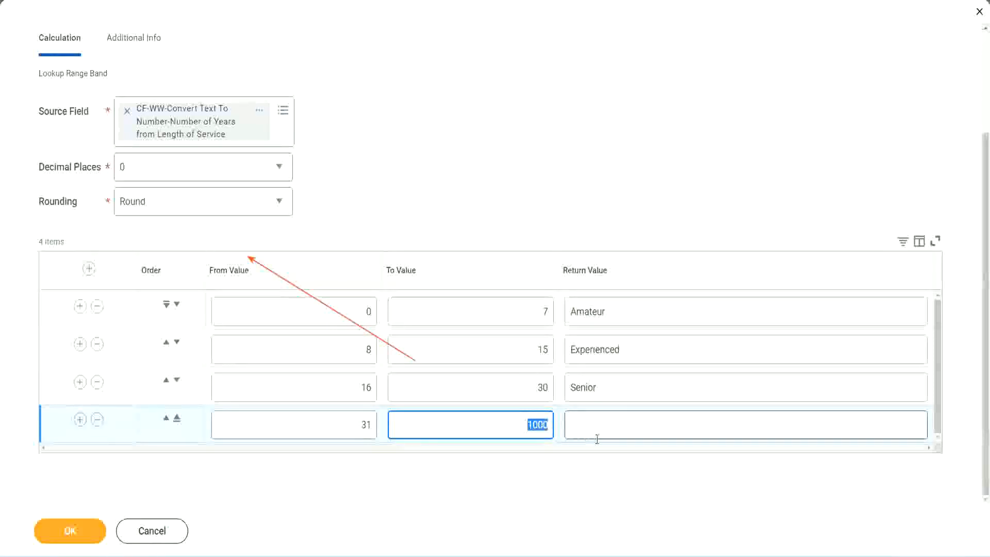
pyautogui.click(524, 419)
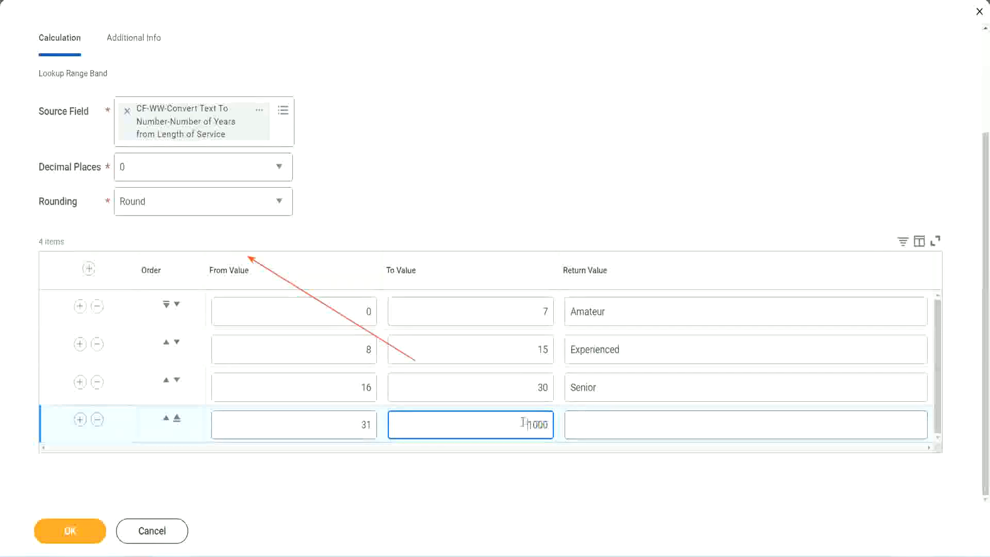
pyautogui.moveTo(518, 421); pyautogui.dragTo(554, 422)
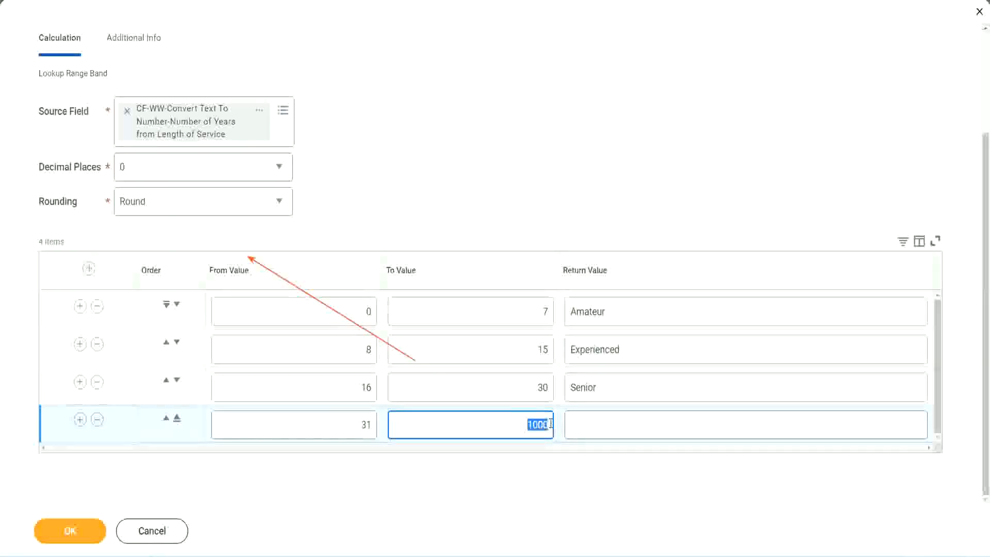
pyautogui.click(618, 425)
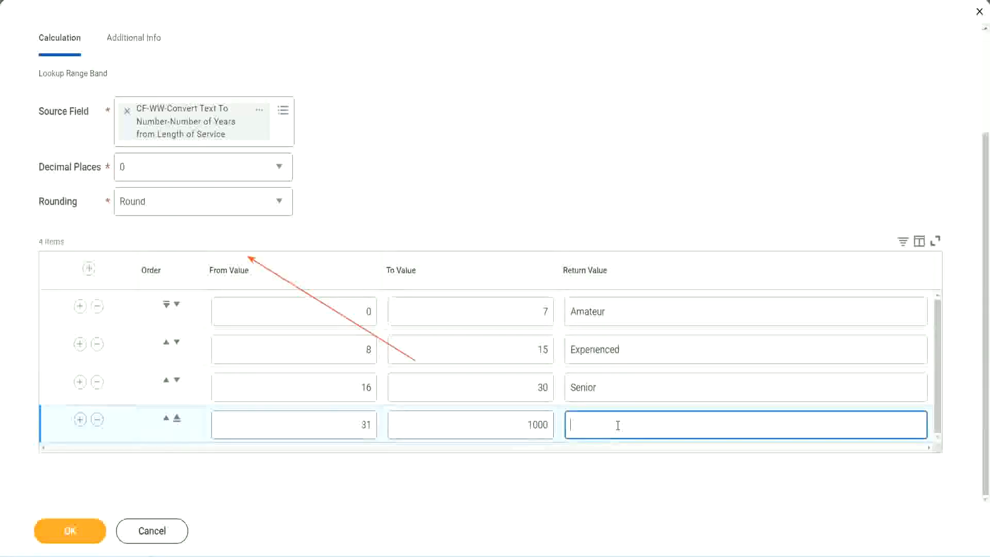
pyautogui.write('Legend')
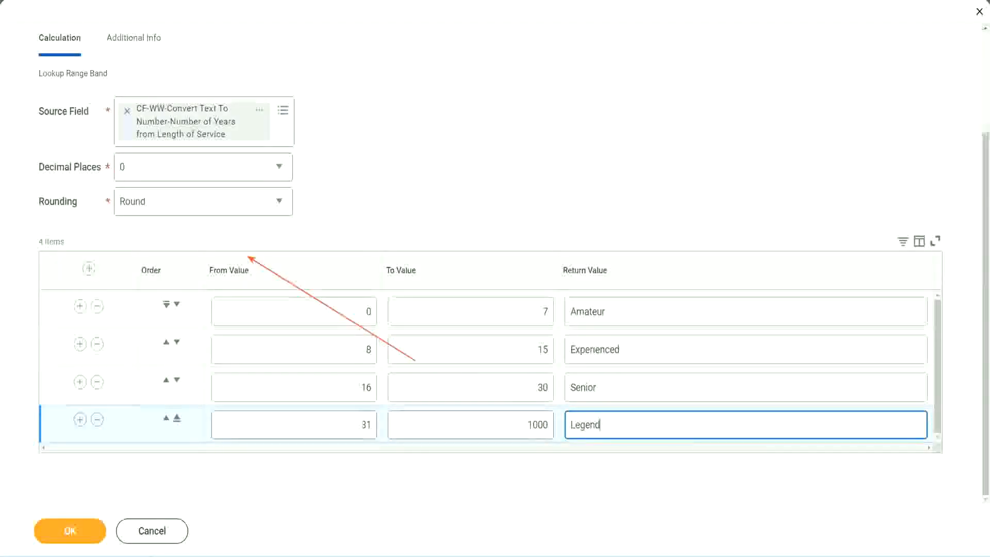
pyautogui.click(460, 171)
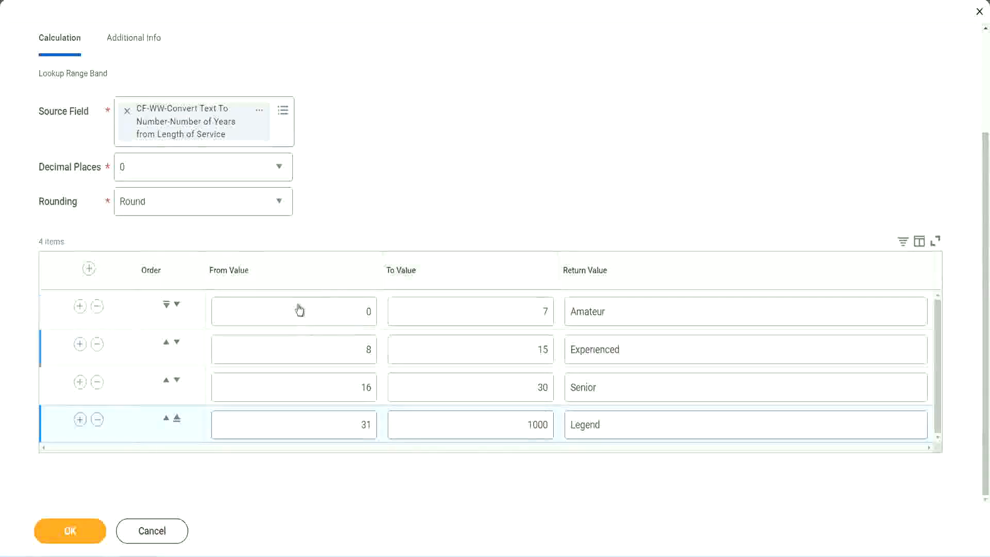
# - Review the return values of all four range bands and the limits of the first band
pyautogui.click(643, 309)
pyautogui.click(639, 350)
pyautogui.click(625, 391)
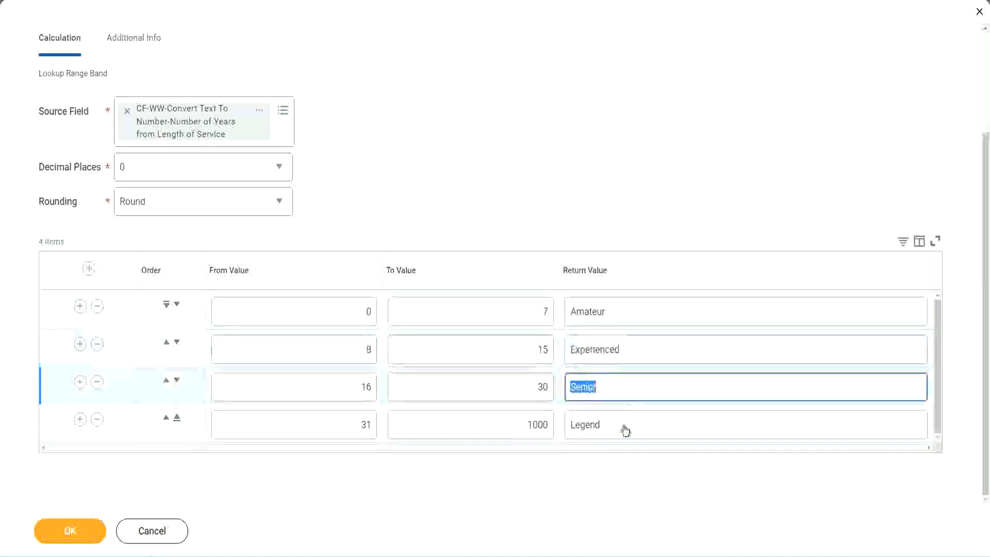
pyautogui.click(625, 427)
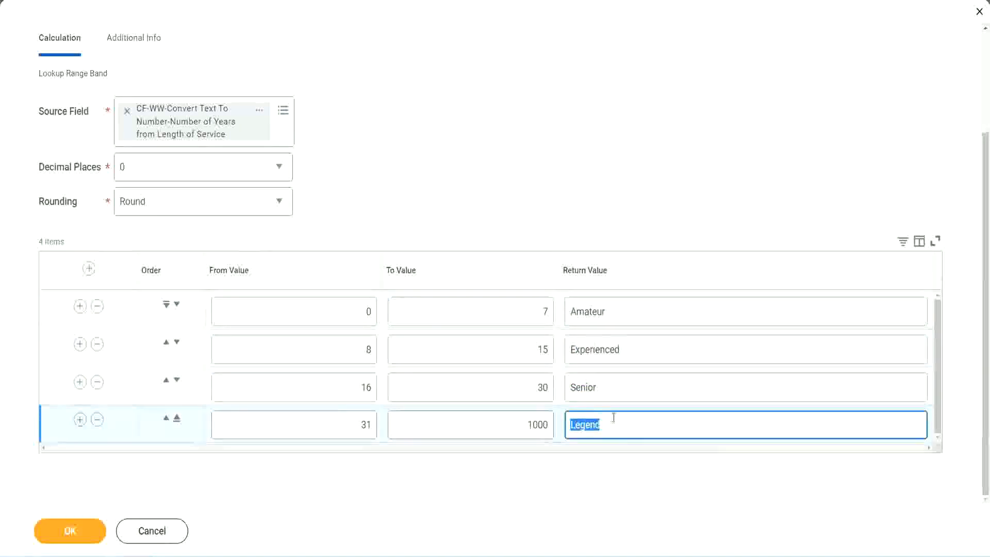
pyautogui.click(314, 315)
pyautogui.click(507, 307)
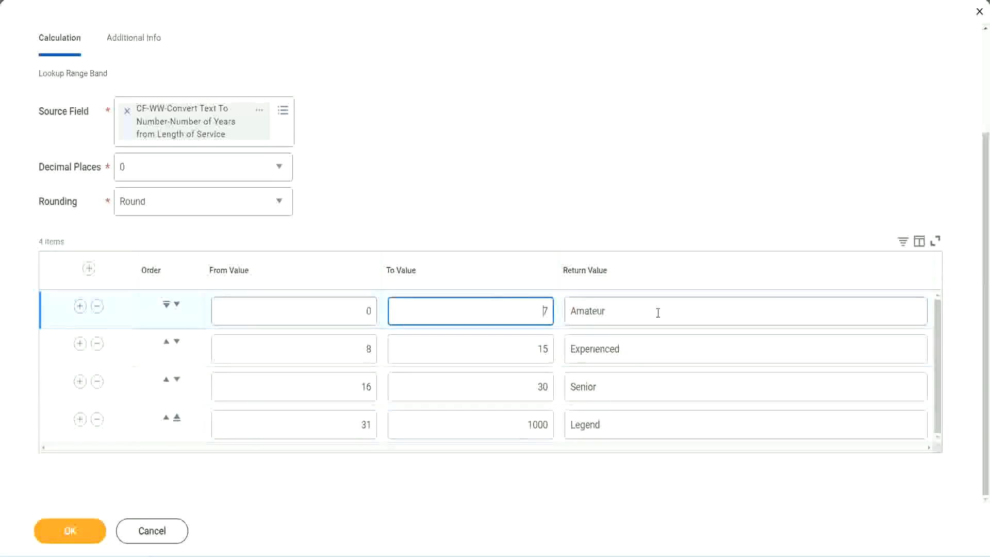
pyautogui.click(656, 311)
pyautogui.click(641, 348)
pyautogui.click(630, 392)
pyautogui.click(622, 425)
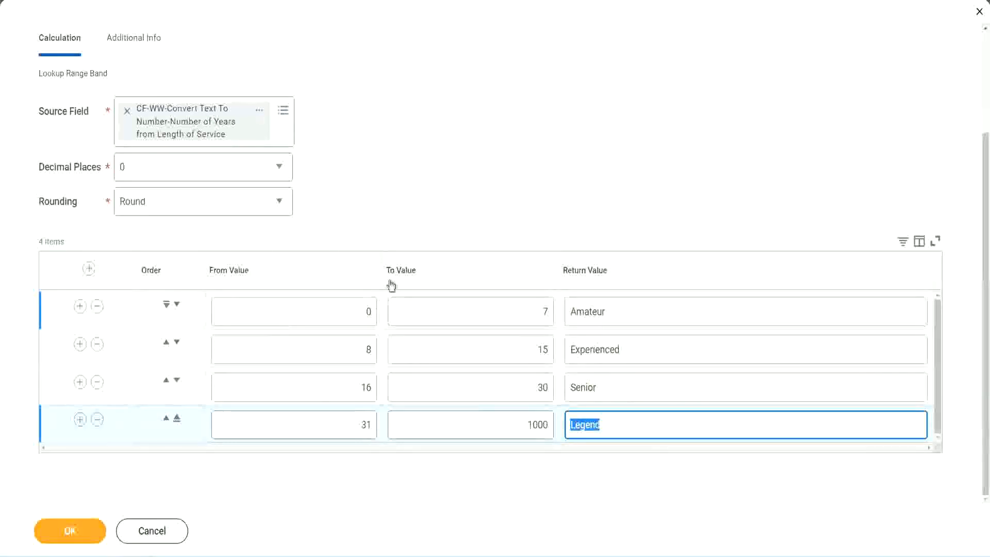
pyautogui.click(459, 217)
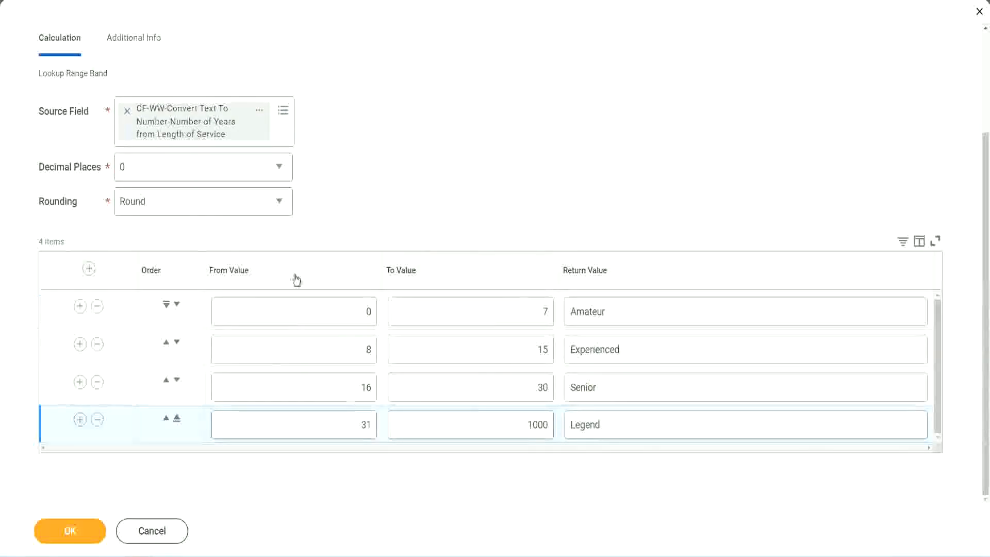
# - Save the Lookup Range Band calculated field and use an option from its name link's context options on the confirmation page
pyautogui.click(68, 529)
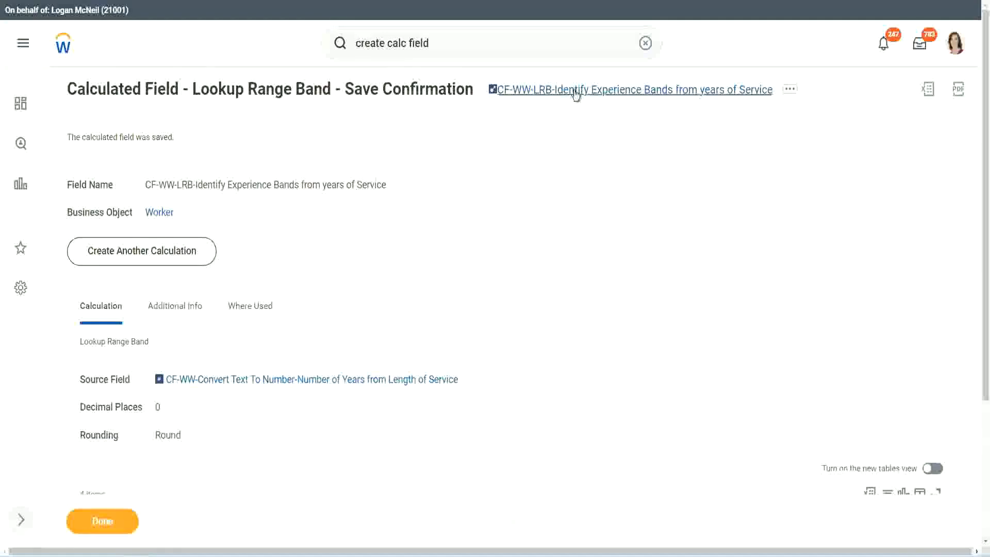
pyautogui.rightClick(573, 96)
pyautogui.click(586, 154)
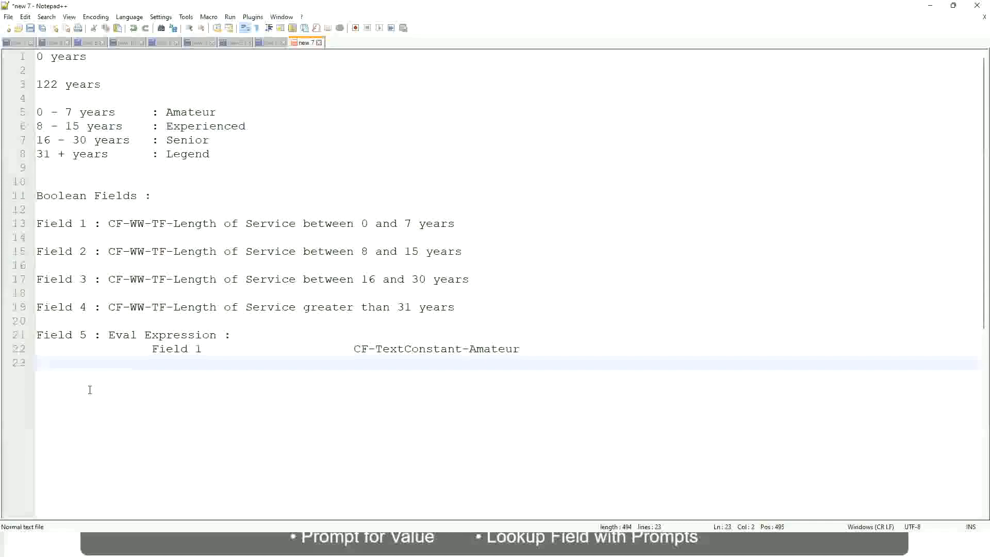
# - Leave three blank lines below the Field 1 entry and write the lower amount 10,000 USD, followed by a wide gap
pyautogui.press('Return')
pyautogui.press('Return')
pyautogui.press('Return')
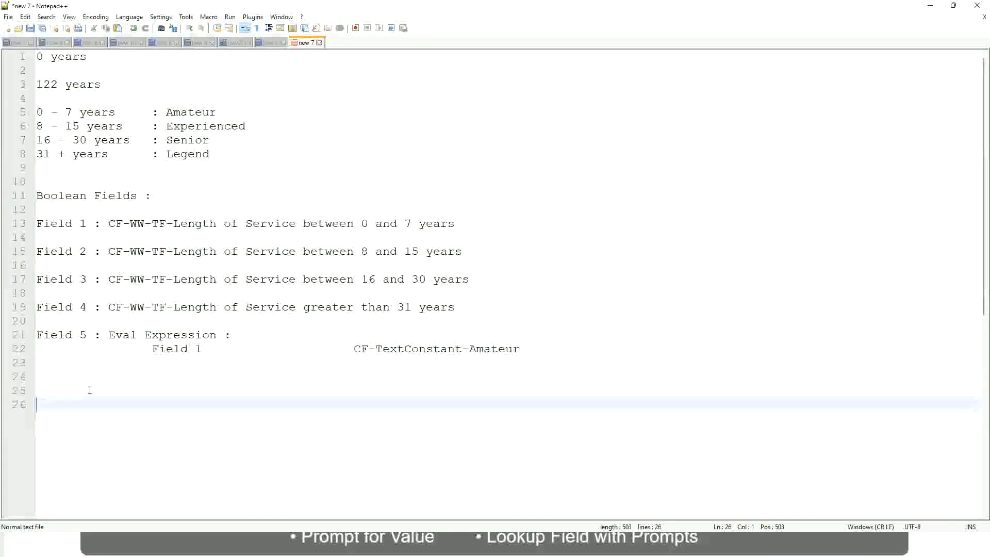
pyautogui.write('10,000 USD')
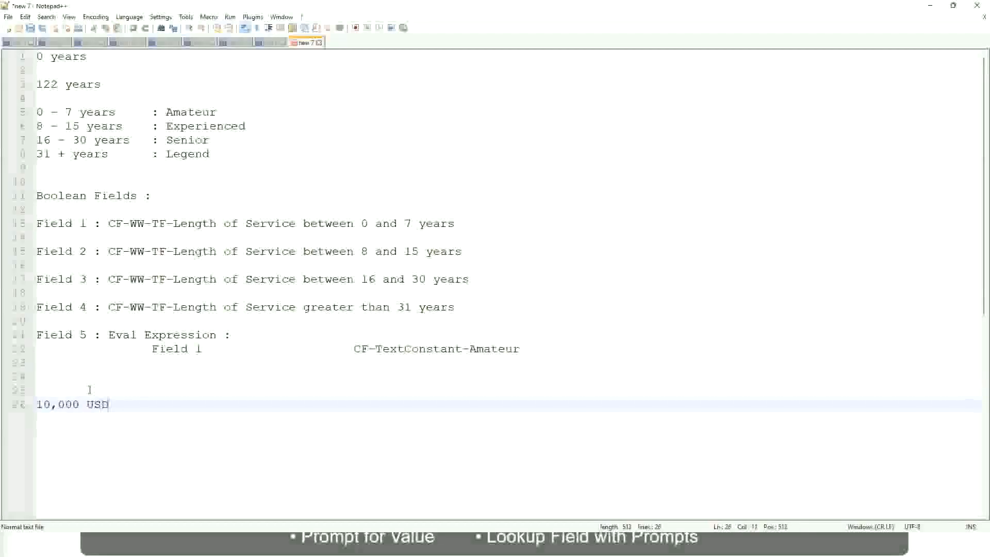
pyautogui.press('Tab')
pyautogui.press('Tab')
pyautogui.press('Tab')
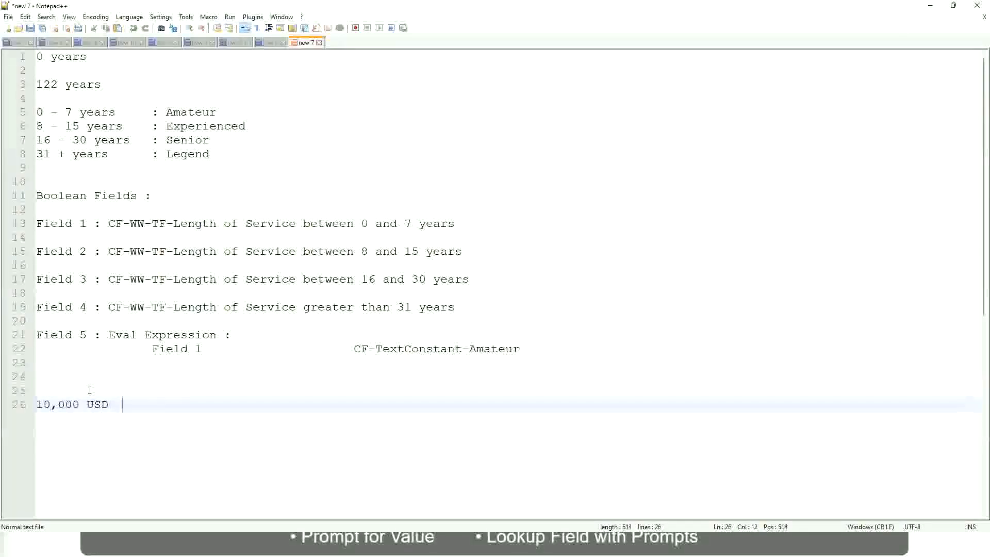
pyautogui.press('Tab')
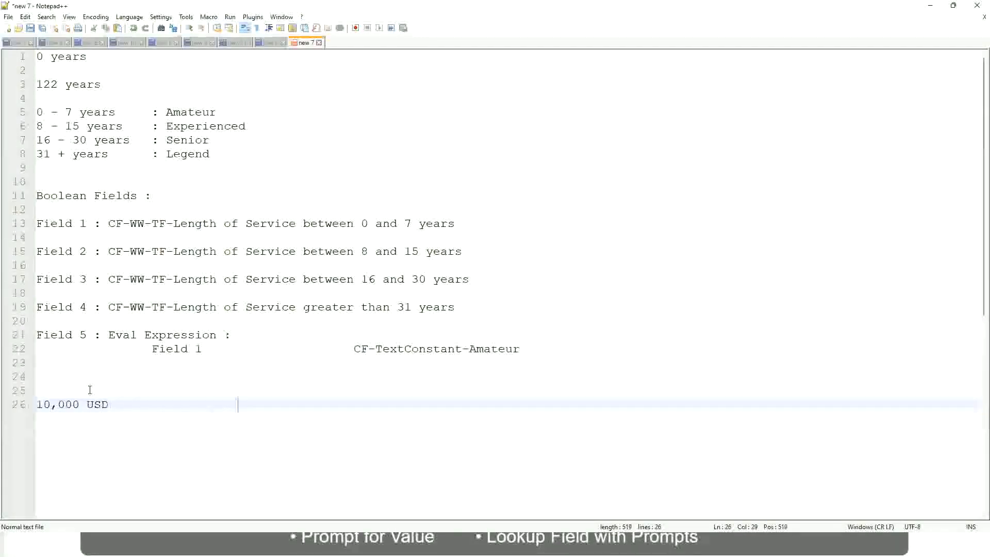
# - Write the upper amount 1,000,000 USD on the same line as the 10,000 USD amount
pyautogui.write('1,00')
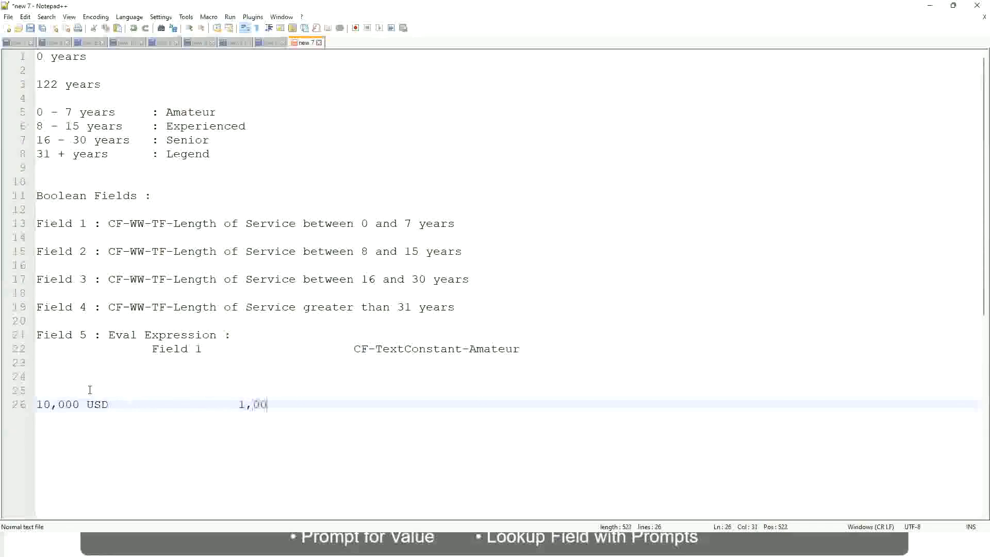
pyautogui.write('0,000')
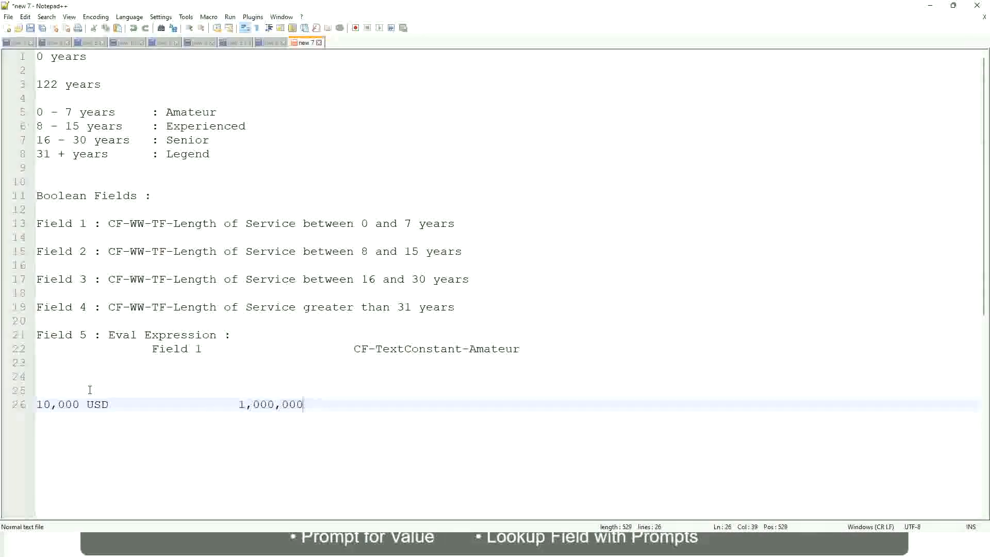
pyautogui.press('Left')
pyautogui.press('Left')
pyautogui.press('Left')
pyautogui.press('Left')
pyautogui.press('Left')
pyautogui.press('Left')
pyautogui.press('Left')
pyautogui.press('Left')
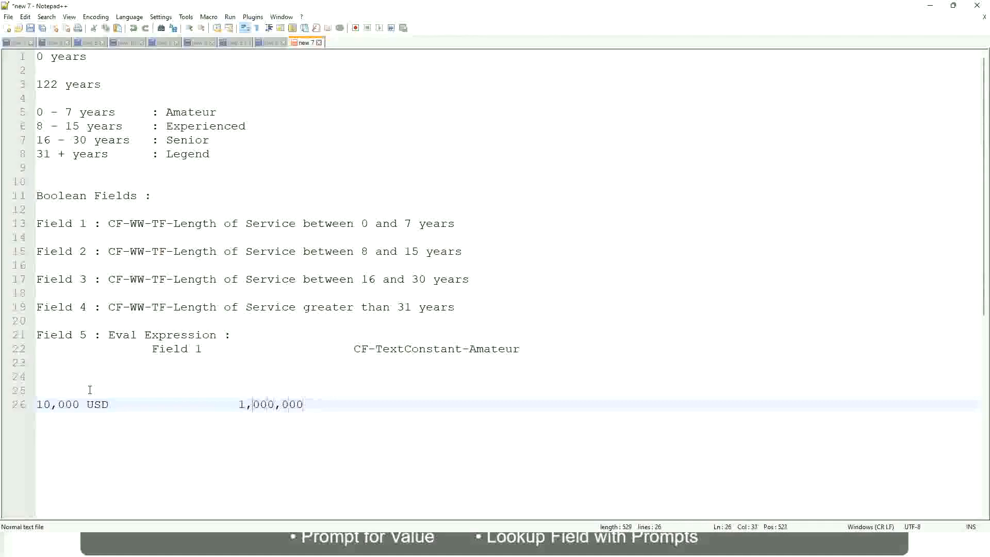
pyautogui.press('Right')
pyautogui.press('Right')
pyautogui.press('Right')
pyautogui.press('Right')
pyautogui.press('Right')
pyautogui.press('Right')
pyautogui.press('Right')
pyautogui.press('Right')
pyautogui.press('Right')
pyautogui.press('Right')
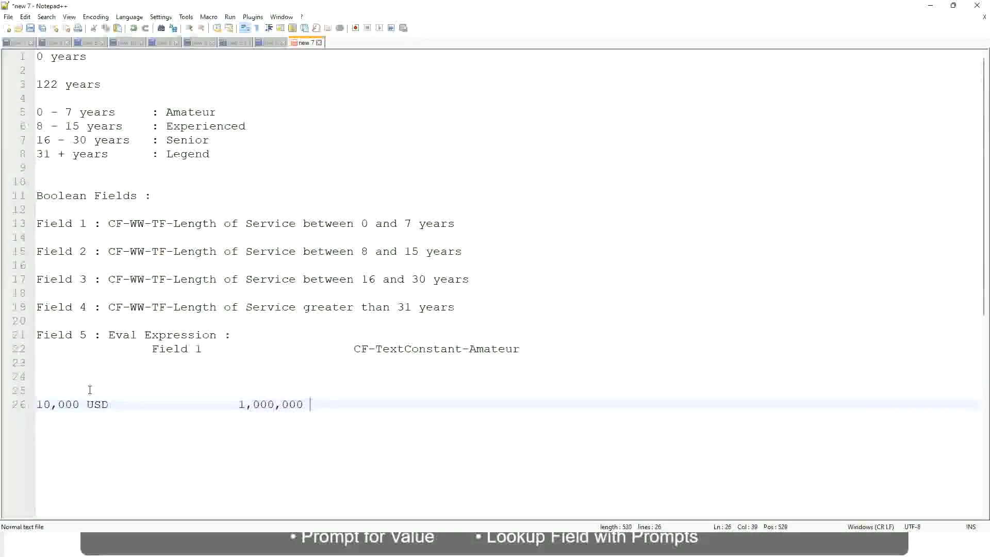
pyautogui.write('USD')
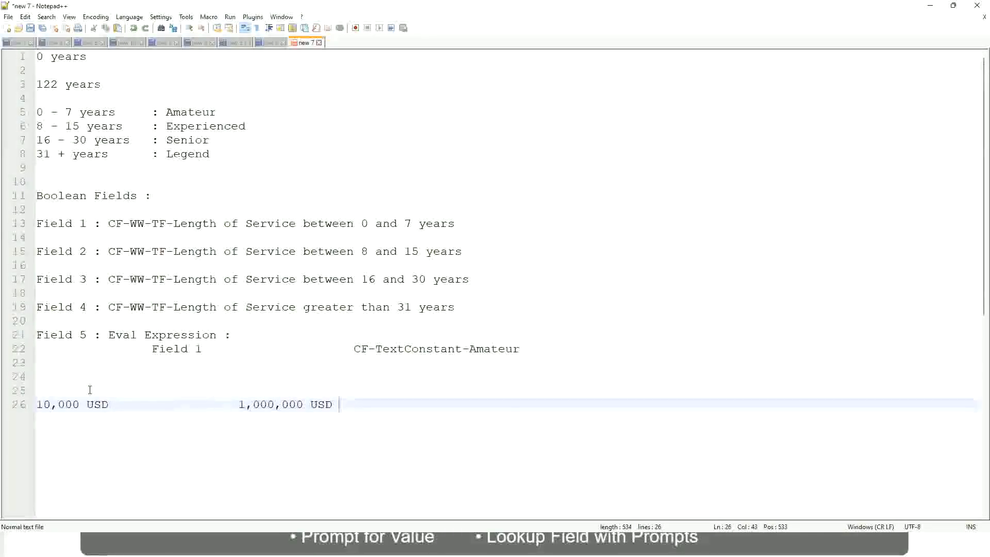
# - Leave one blank line below the amounts and add the band "10 - 50,000 : Low"
pyautogui.press('Return')
pyautogui.press('Return')
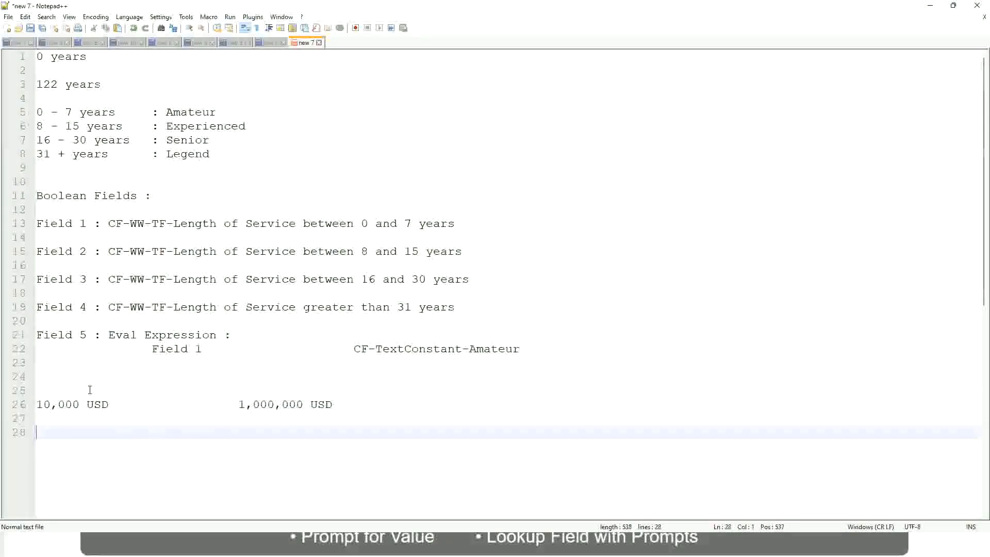
pyautogui.write('10 - 50,000')
pyautogui.press('Tab')
pyautogui.press('Tab')
pyautogui.press('Tab')
pyautogui.press('Tab')
pyautogui.write(': Low')
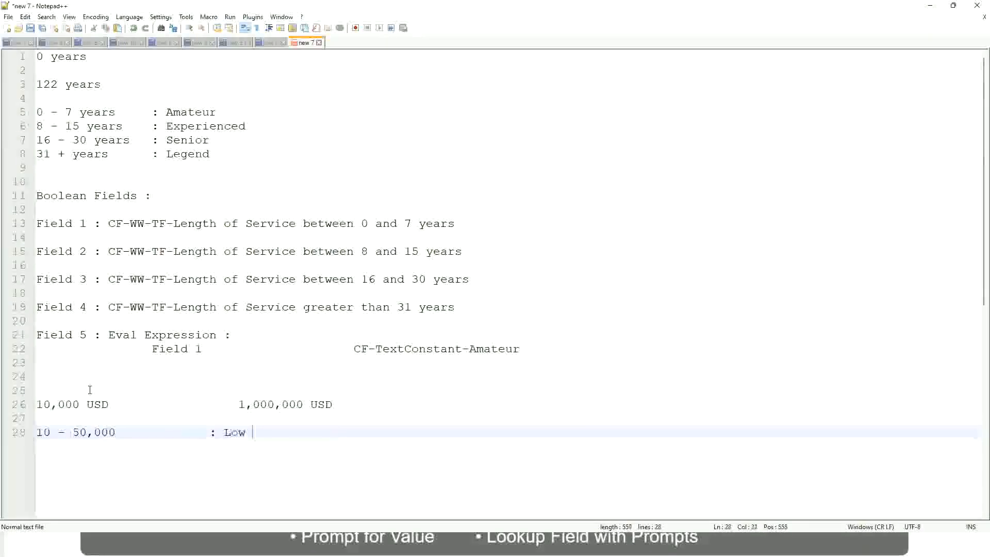
# - Add the band "50,001 - 150,000 : Medium" directly below the Low band, with its label aligned
pyautogui.press('Return')
pyautogui.press('Return')
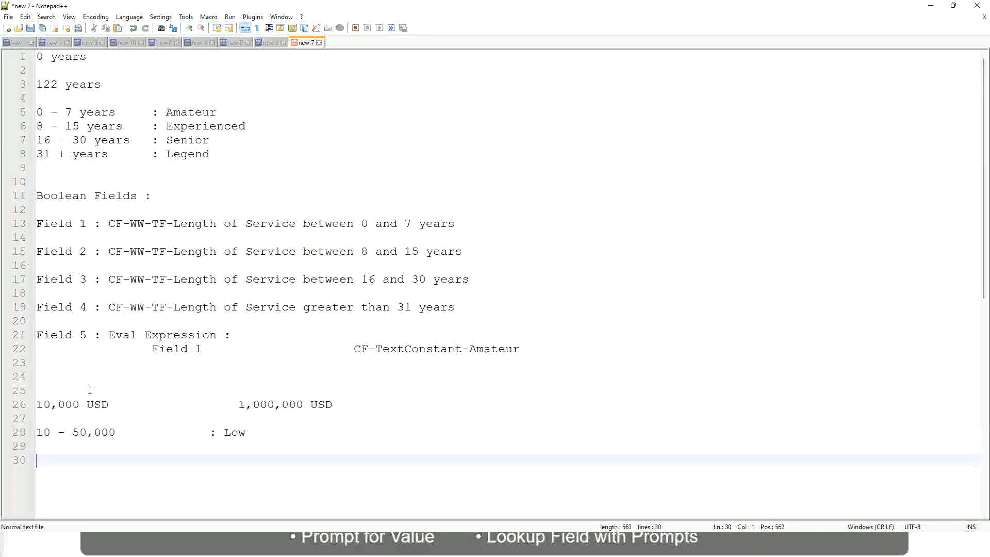
pyautogui.press('Up')
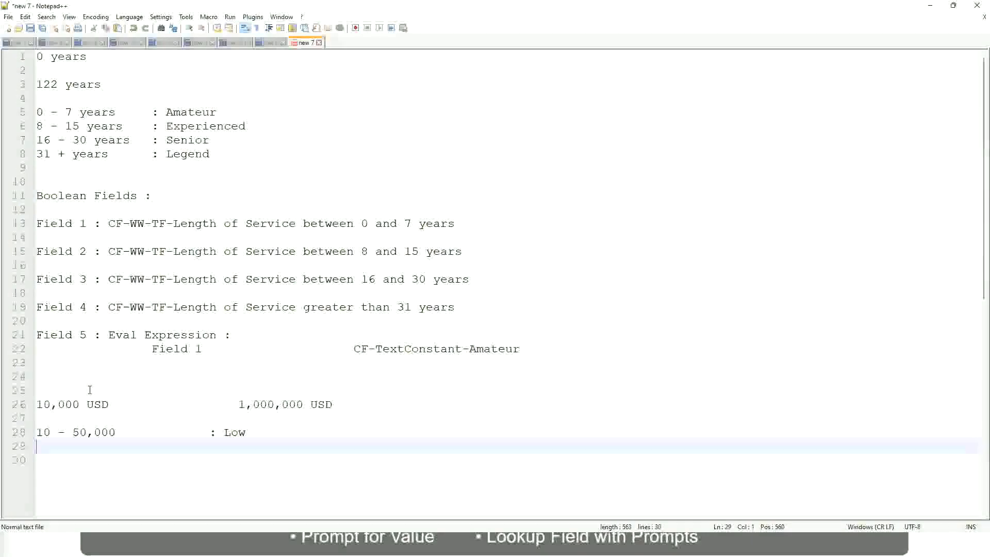
pyautogui.write('50,001 ')
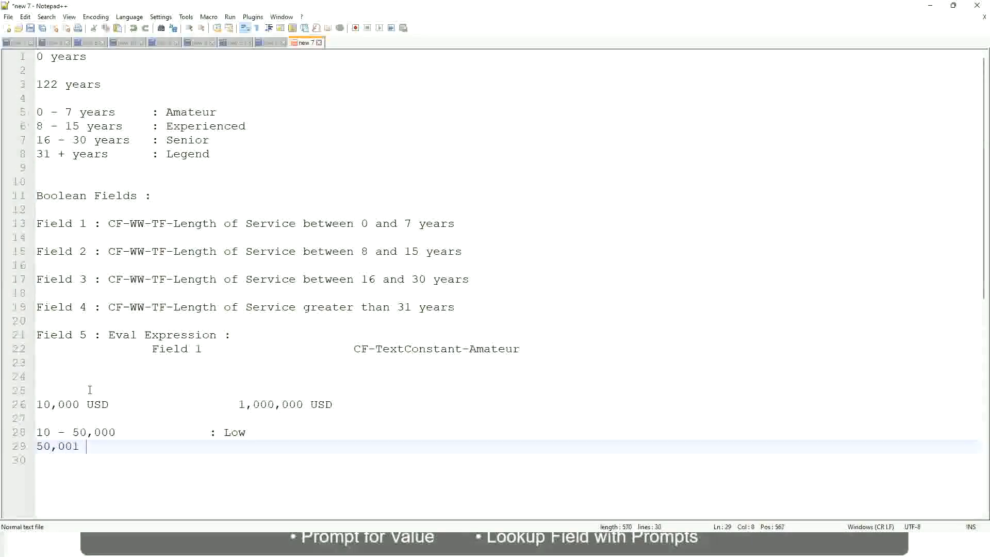
pyautogui.write('- 150,000')
pyautogui.press('Tab')
pyautogui.press('Tab')
pyautogui.write(': Med')
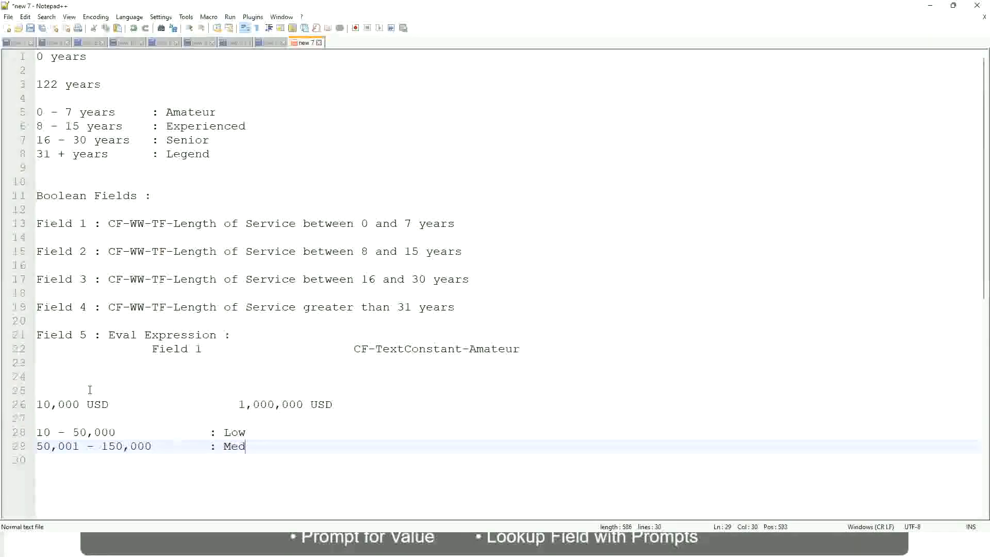
pyautogui.write('ium')
# - Add the band "> 150,000 : High" directly below the Medium band, with its label aligned
pyautogui.press('Return')
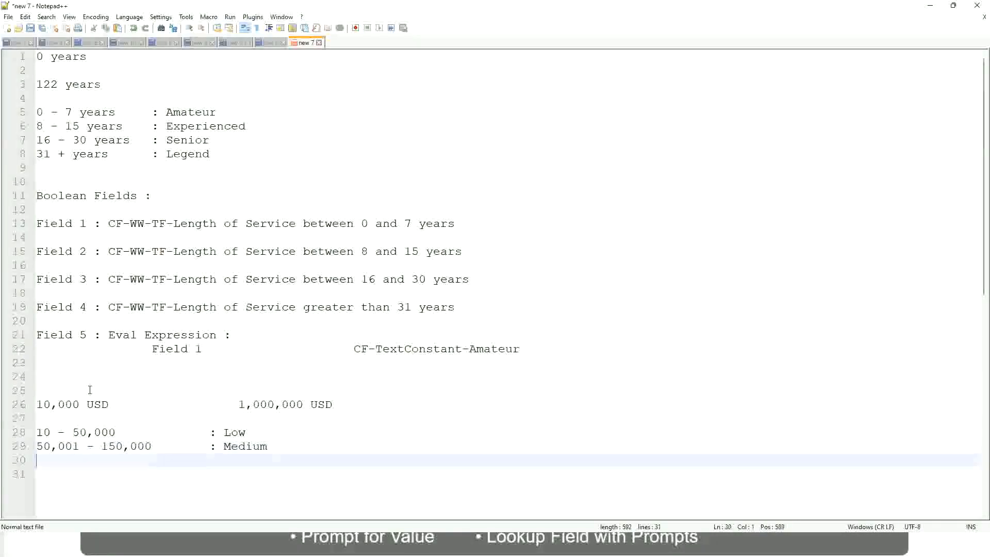
pyautogui.write('> 150,000')
pyautogui.press('Tab')
pyautogui.press('Tab')
pyautogui.press('Tab')
pyautogui.press('Tab')
pyautogui.write(': High')
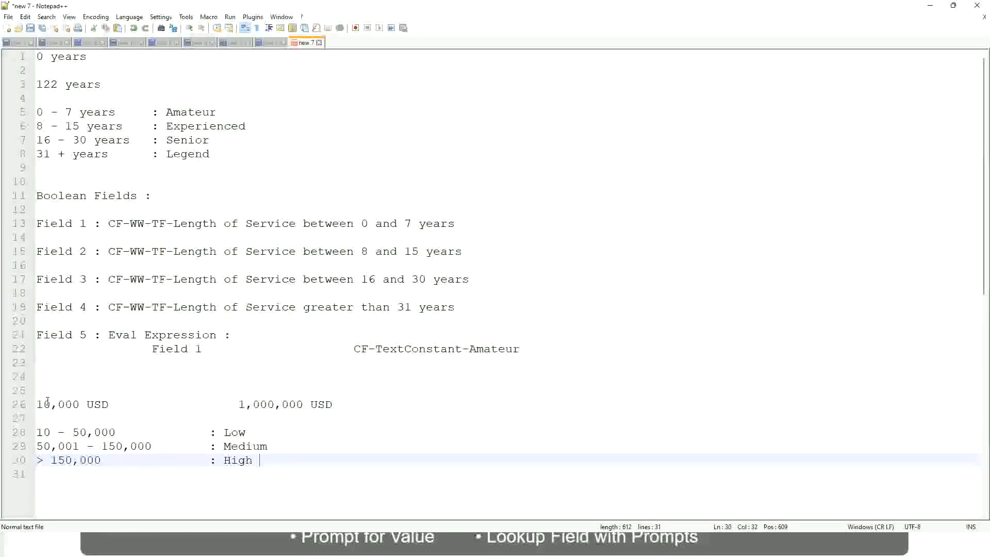
# - Review the lower and upper USD amounts and the Low, Medium and High bands below them
pyautogui.click(32, 404)
pyautogui.click(44, 404)
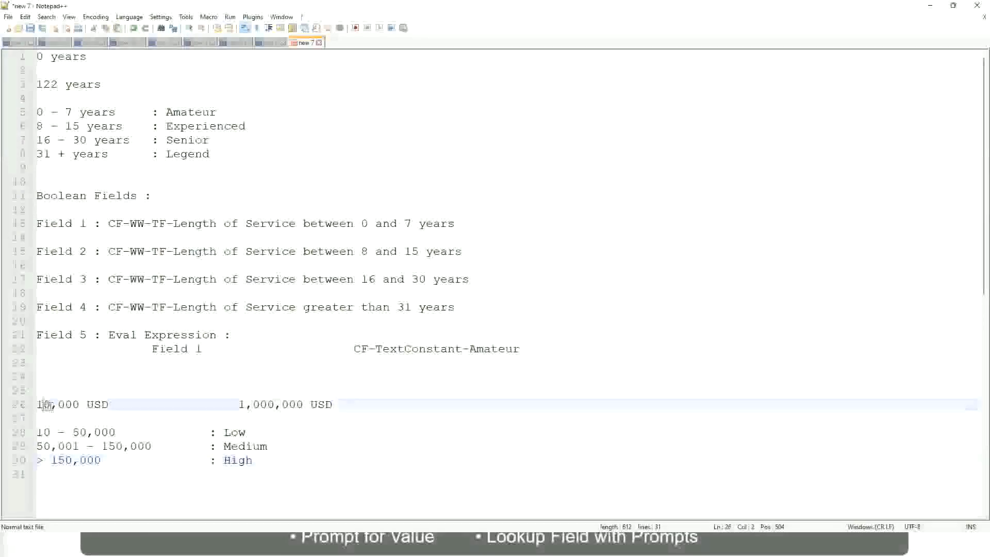
pyautogui.doubleClick(296, 405)
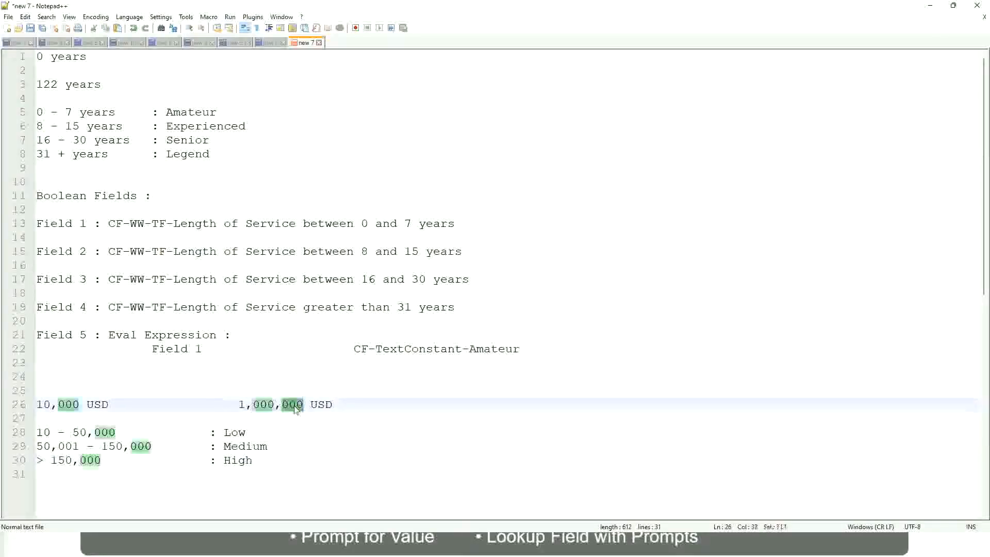
pyautogui.click(182, 446)
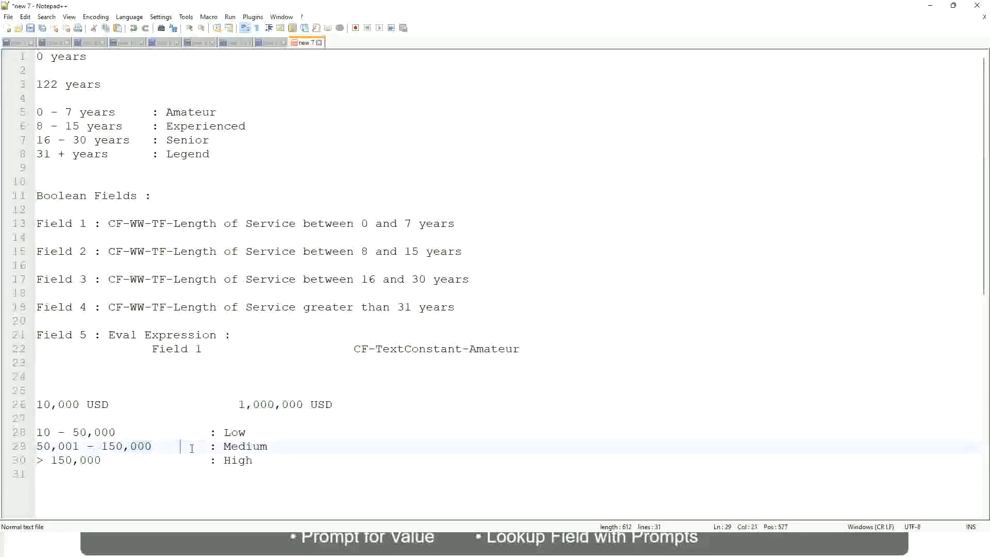
pyautogui.click(32, 404)
pyautogui.click(305, 406)
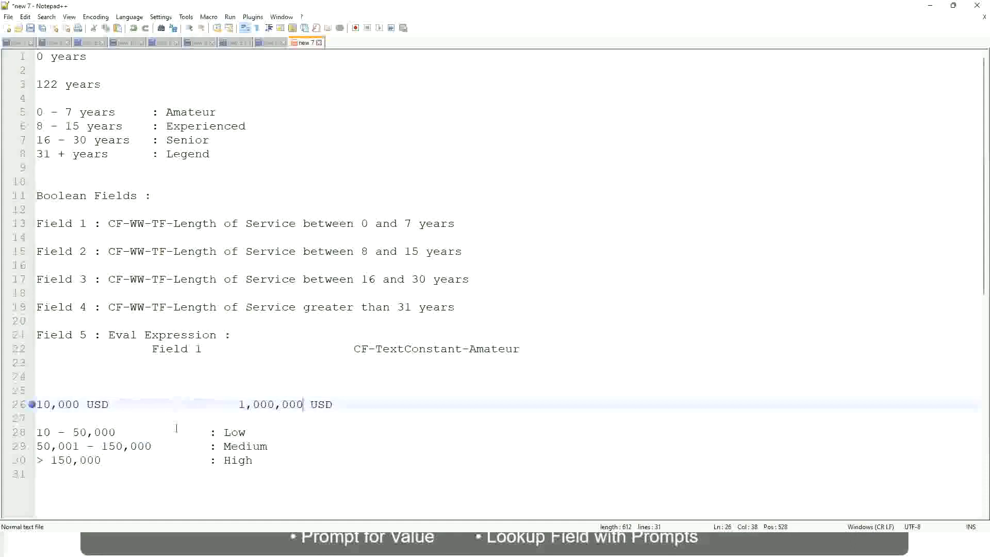
pyautogui.click(238, 433)
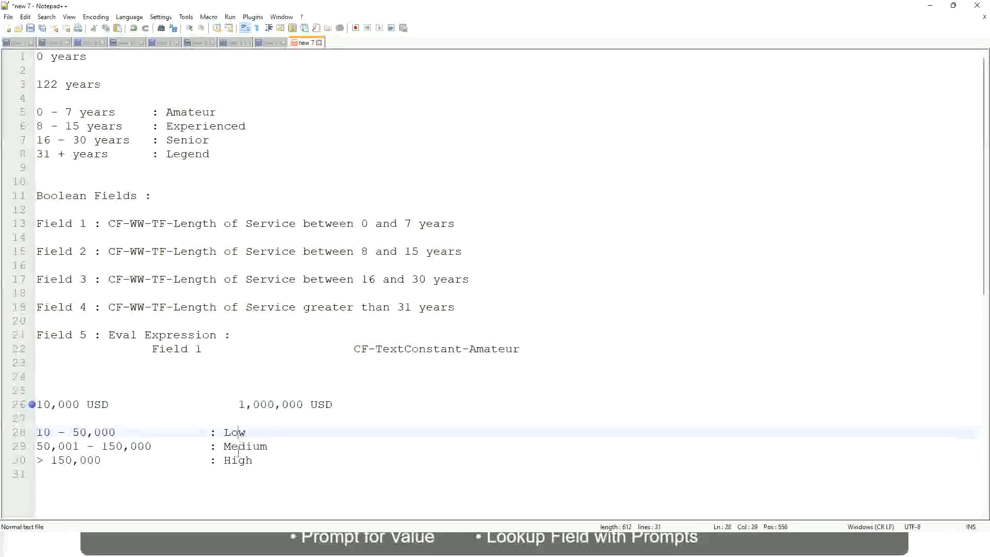
pyautogui.click(238, 461)
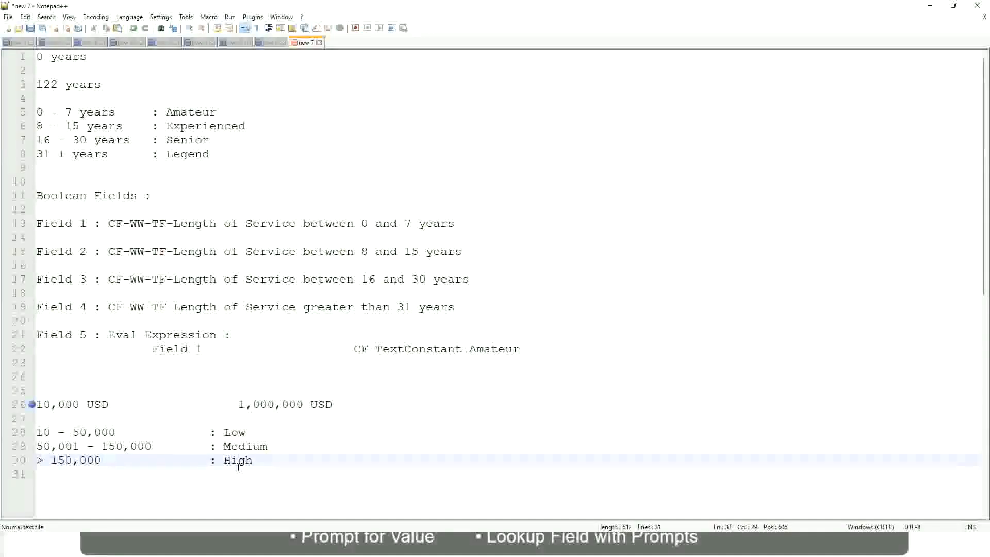
pyautogui.click(123, 417)
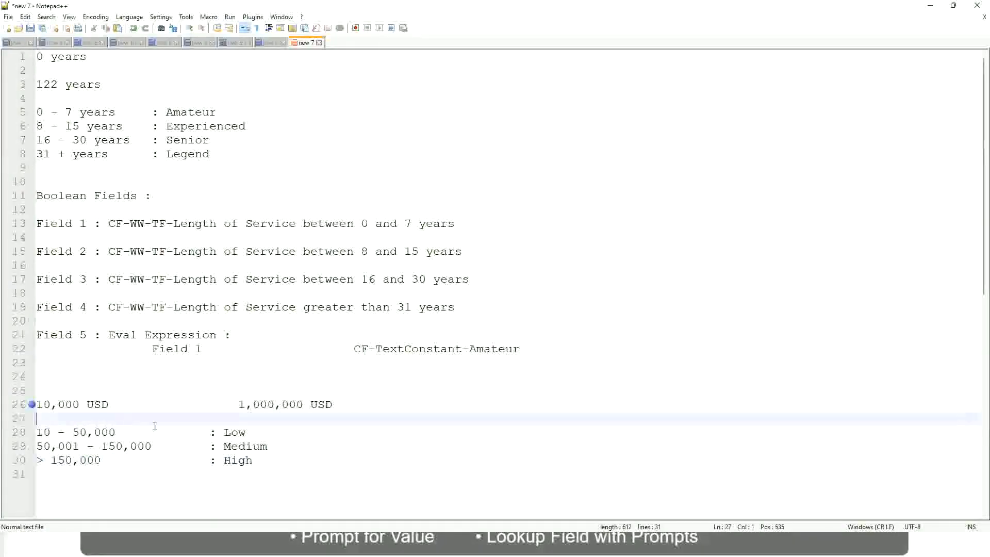
pyautogui.click(244, 470)
pyautogui.click(254, 457)
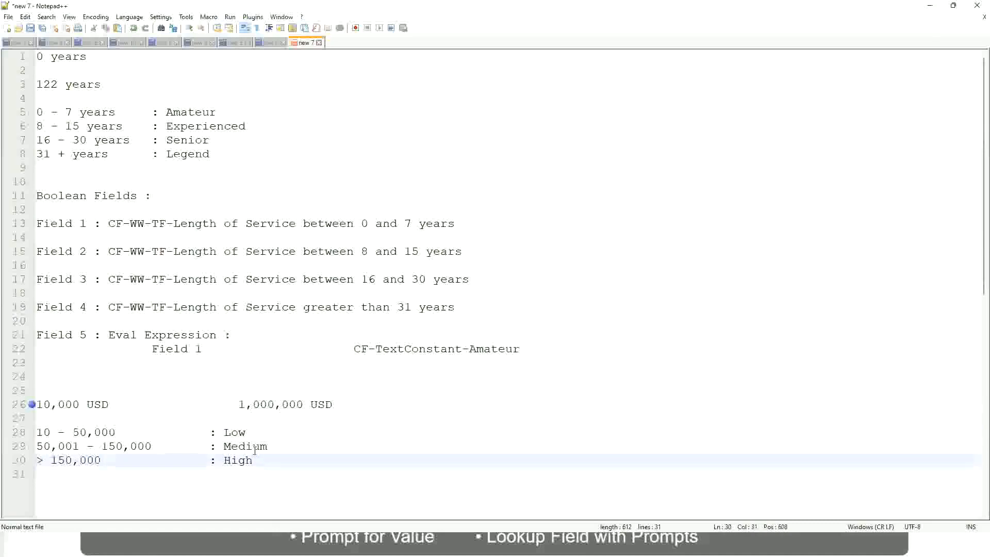